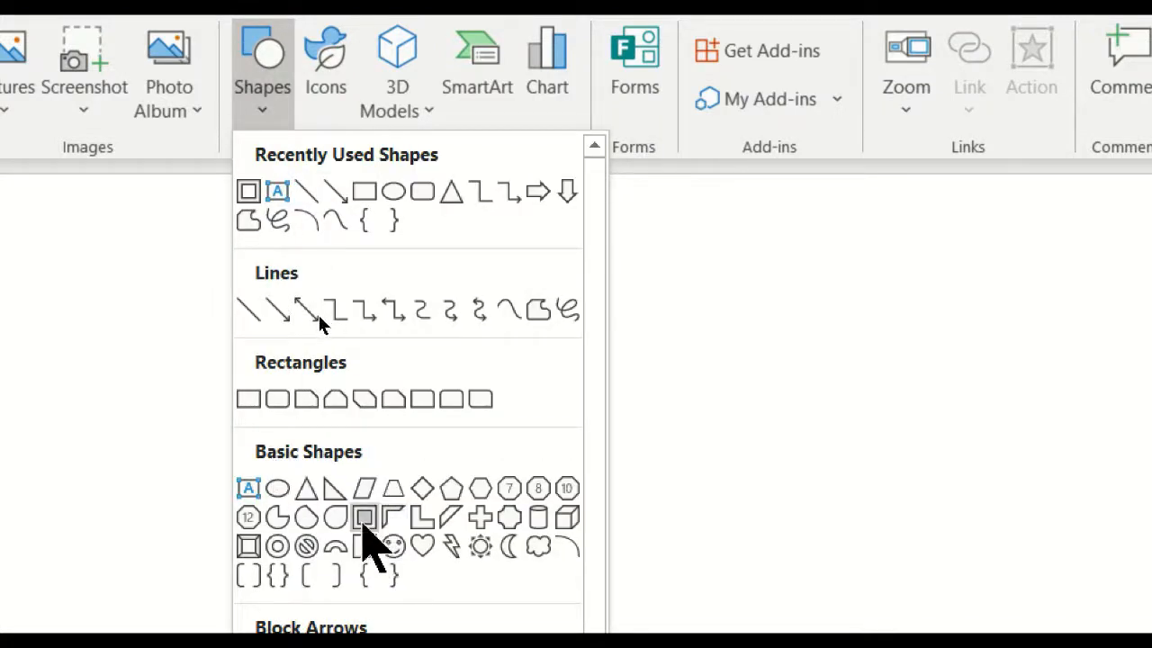
- Draw a square Frame shape about 11.69 cm wide in the middle of the slide and make its border about half as thick
{"action": "left_click", "coordinate": [363, 520]}
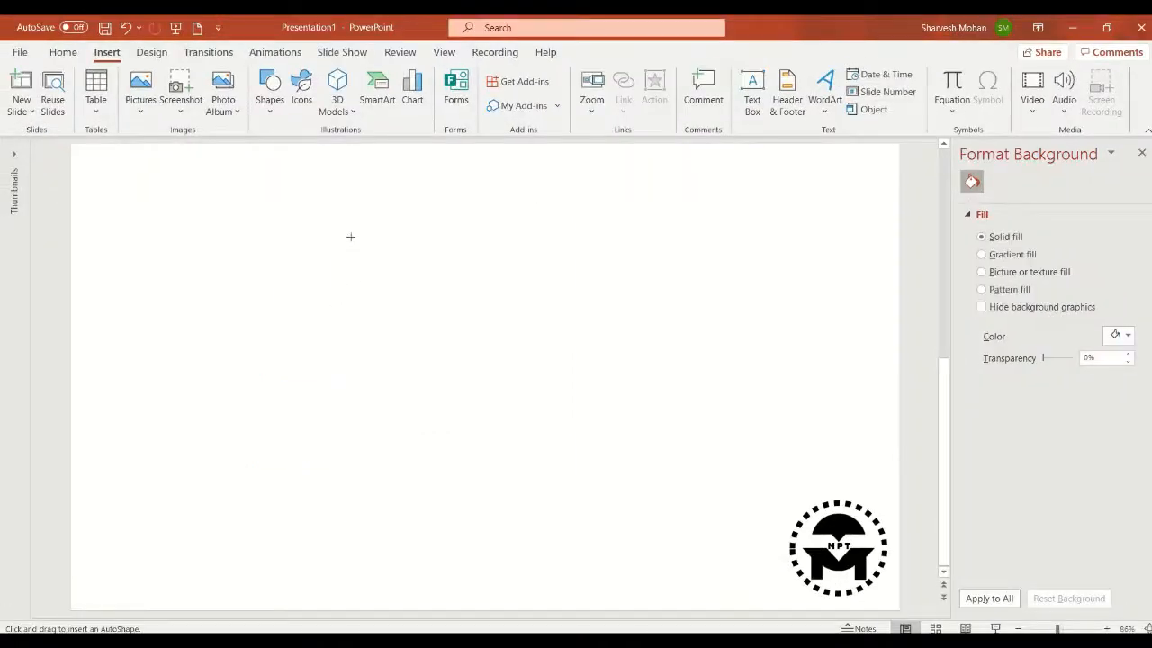
{"action": "left_click_drag", "start_coordinate": [349, 235], "coordinate": [637, 417]}
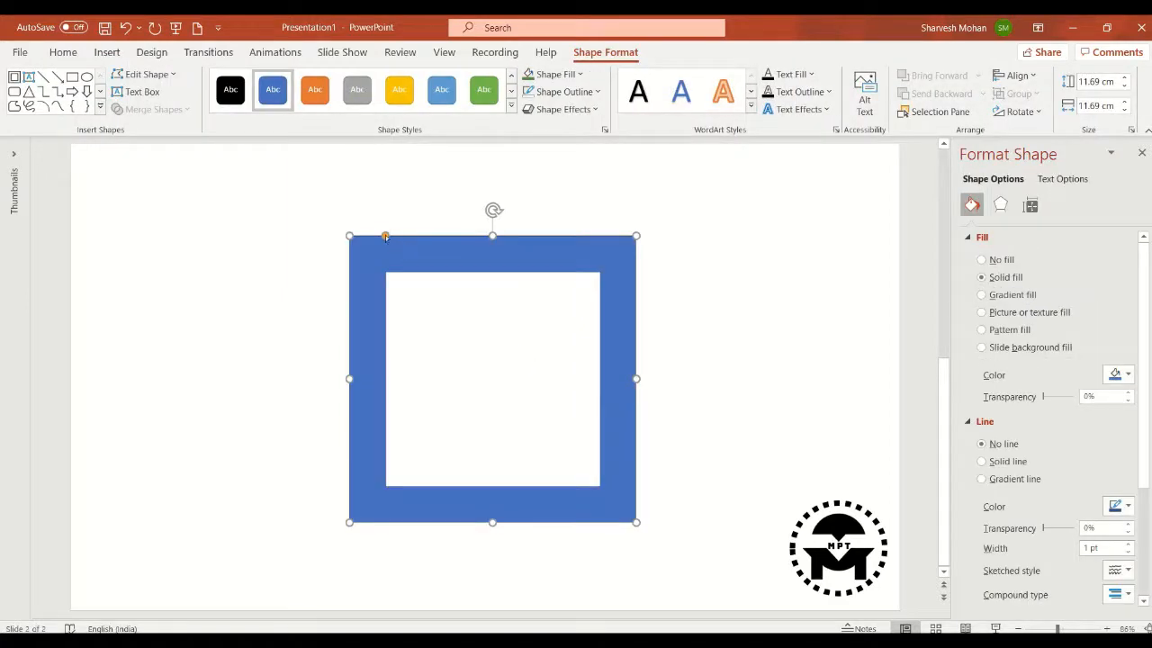
{"action": "left_click_drag", "start_coordinate": [385, 236], "coordinate": [367, 238]}
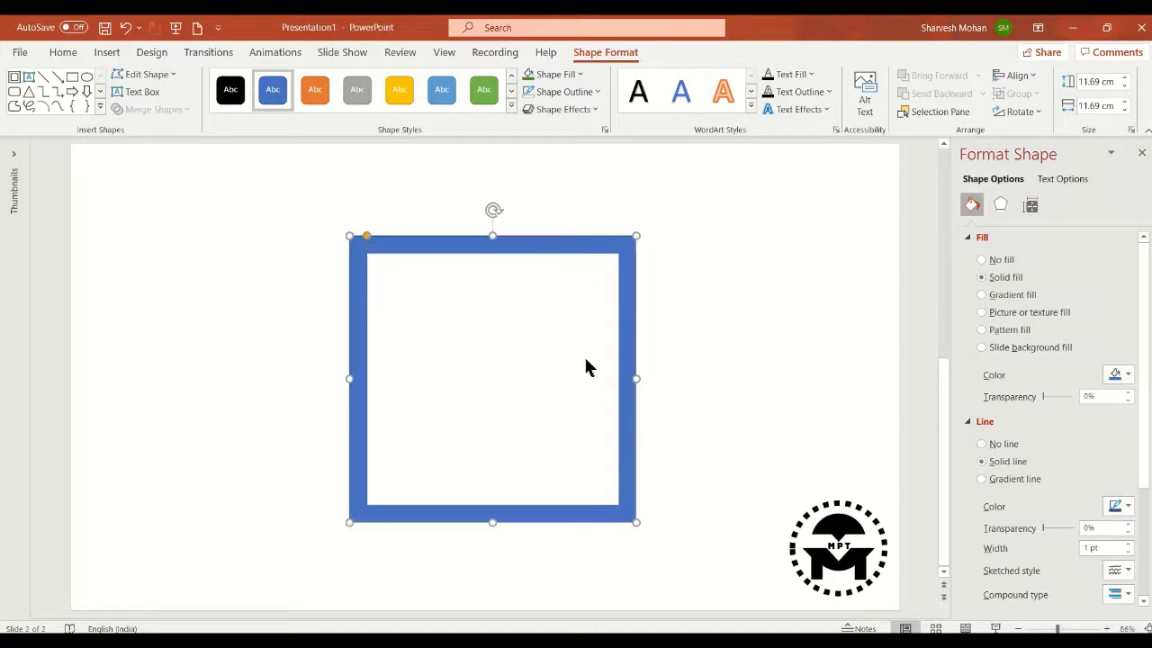
- Fill the frame with dark gold and remove its outline
{"action": "left_click", "coordinate": [580, 76]}
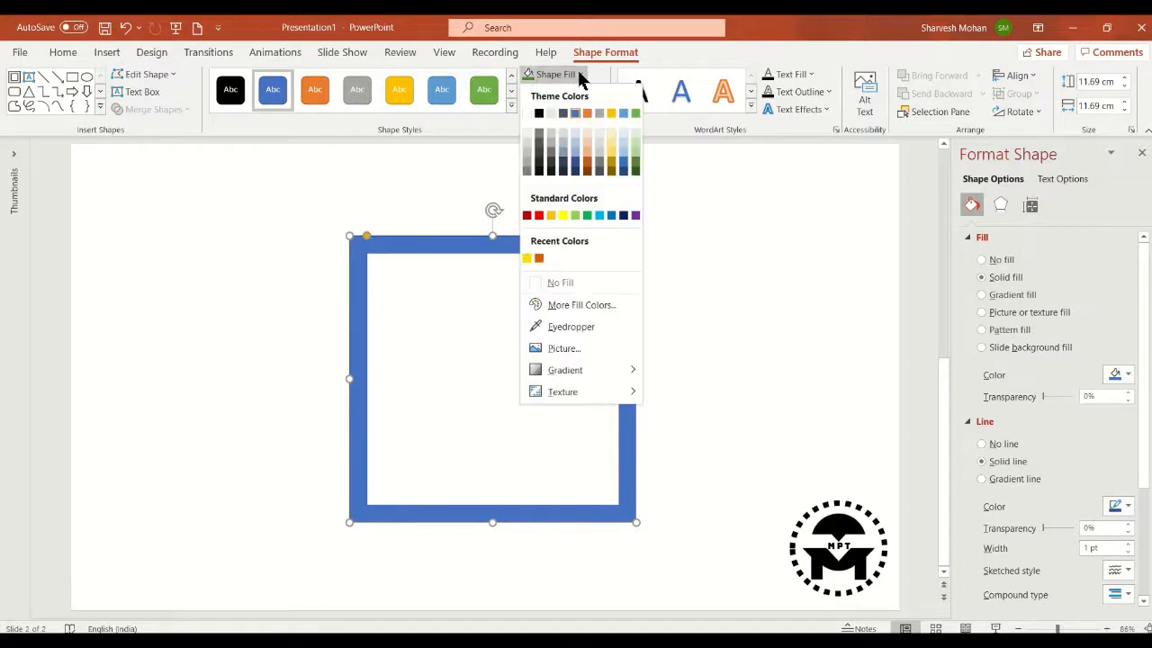
{"action": "left_click", "coordinate": [612, 162]}
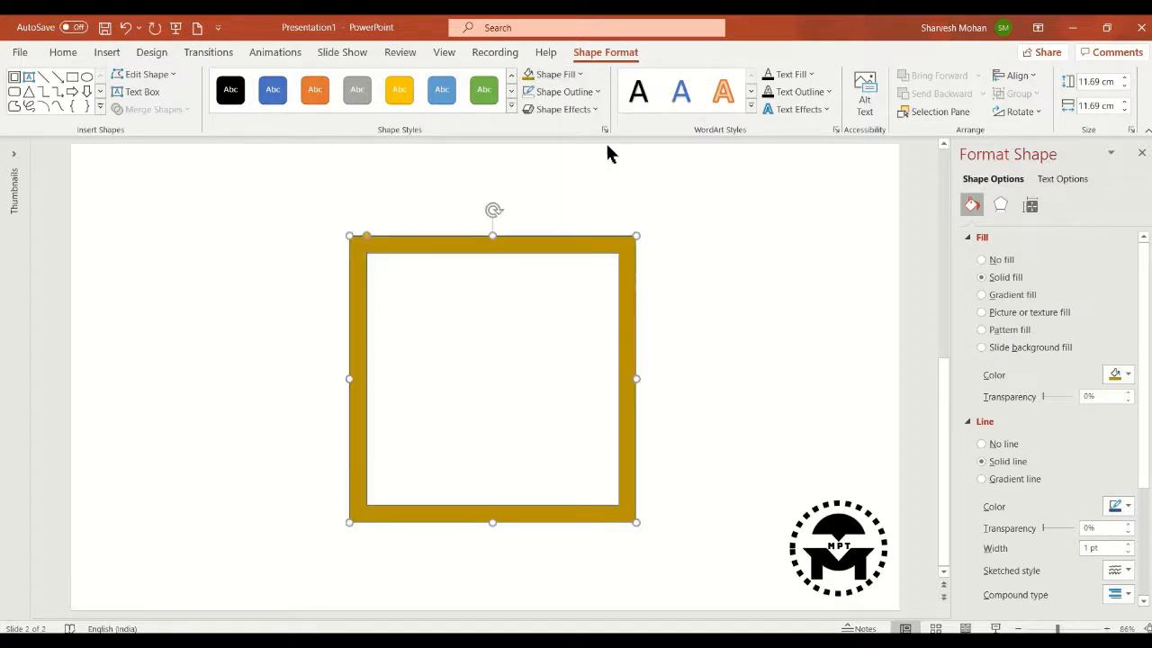
{"action": "left_click", "coordinate": [531, 95]}
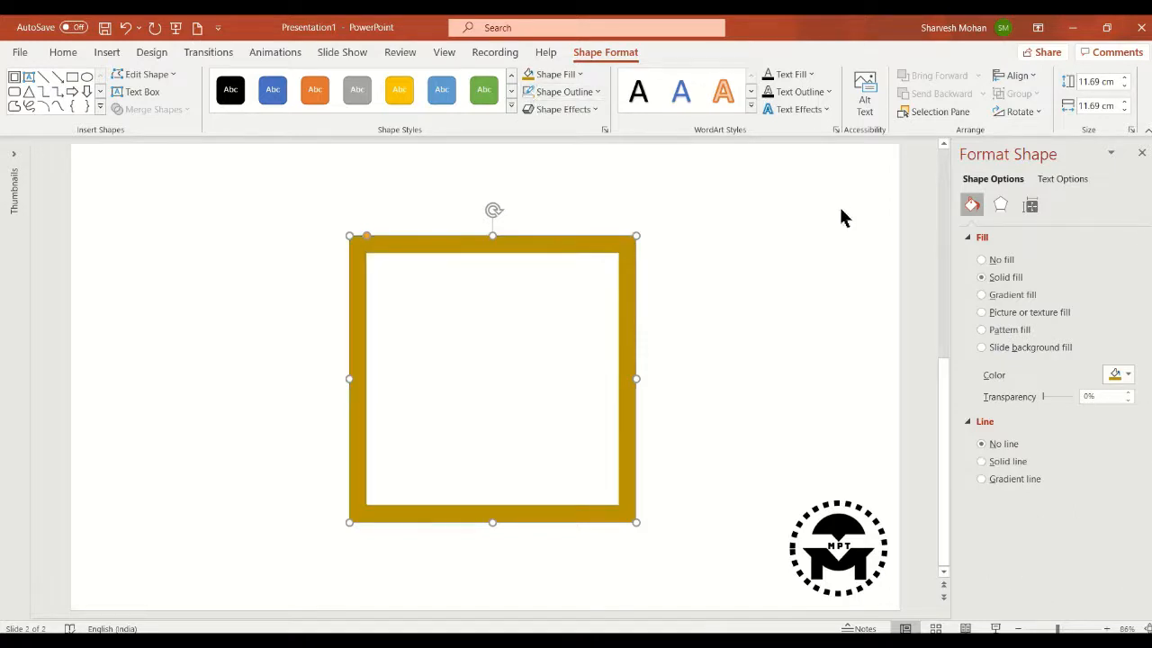
- Set the gold frame's rotation to 45°
{"action": "right_click", "coordinate": [629, 364]}
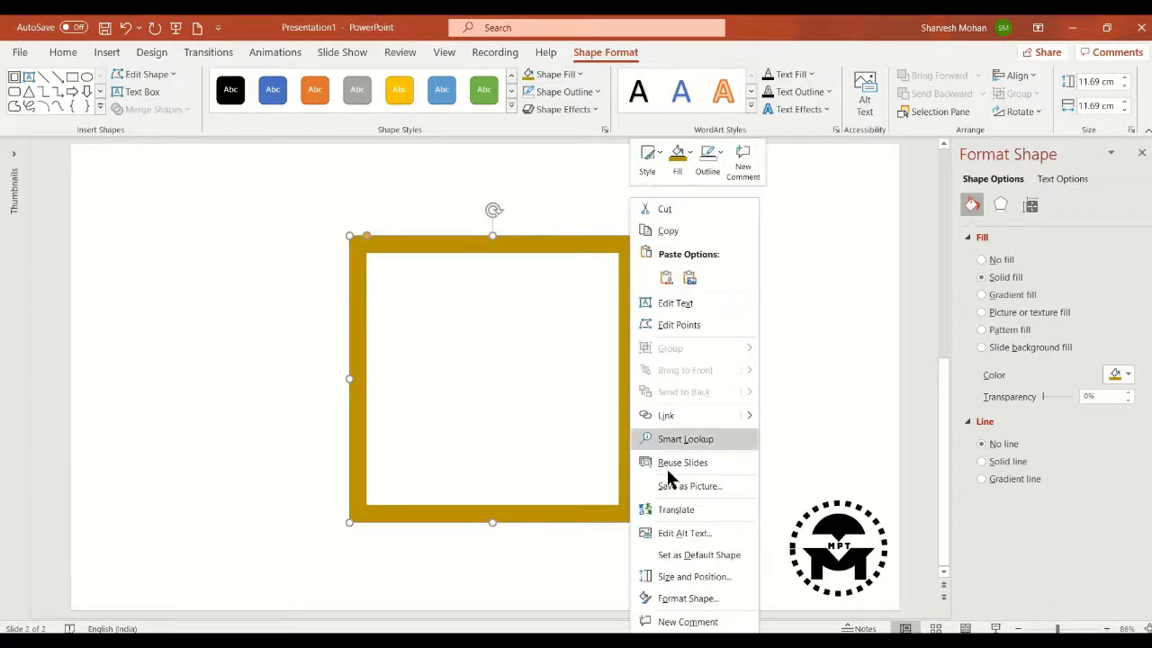
{"action": "left_click", "coordinate": [669, 600]}
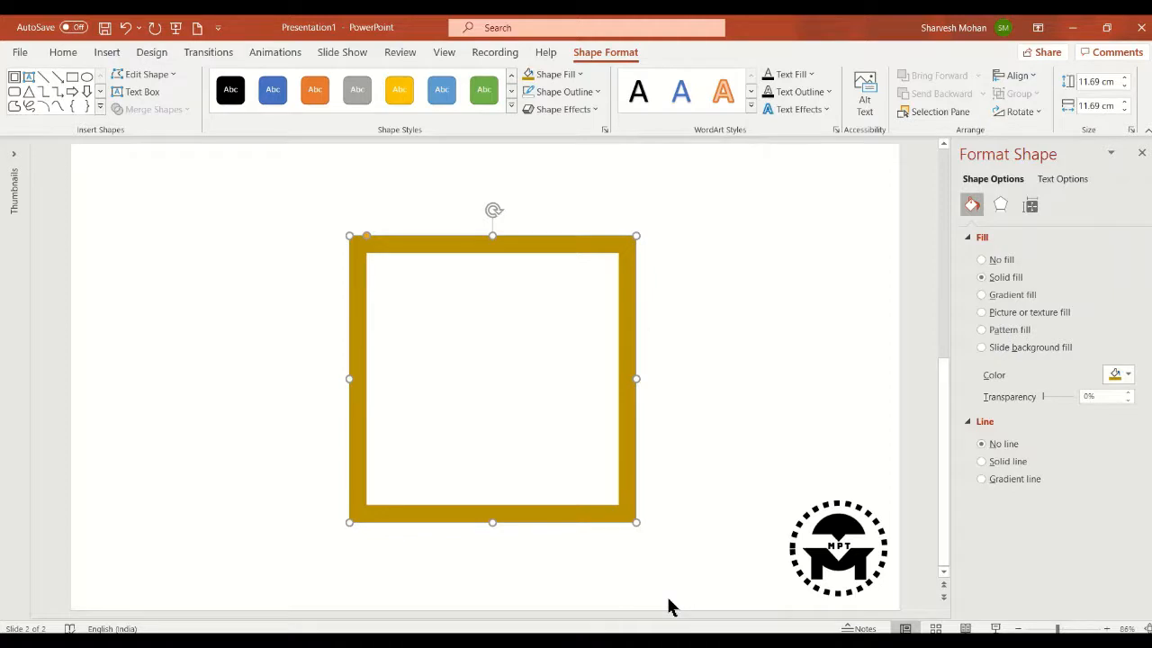
{"action": "left_click", "coordinate": [1032, 208]}
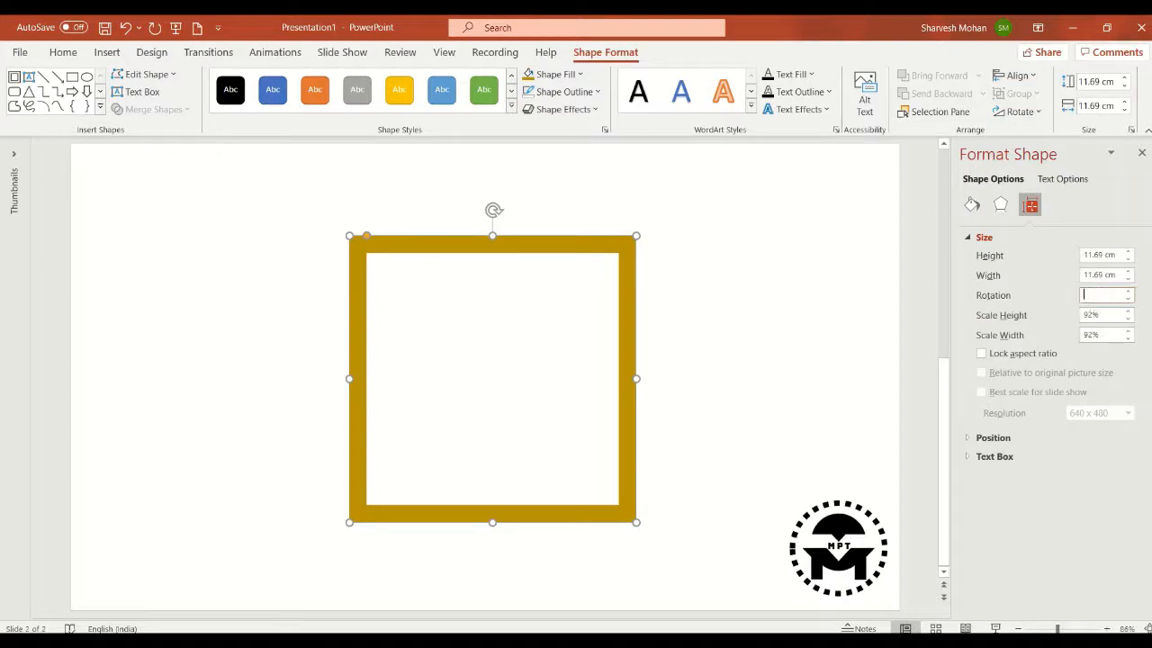
{"action": "type", "text": "45"}
{"action": "key", "text": "Return"}
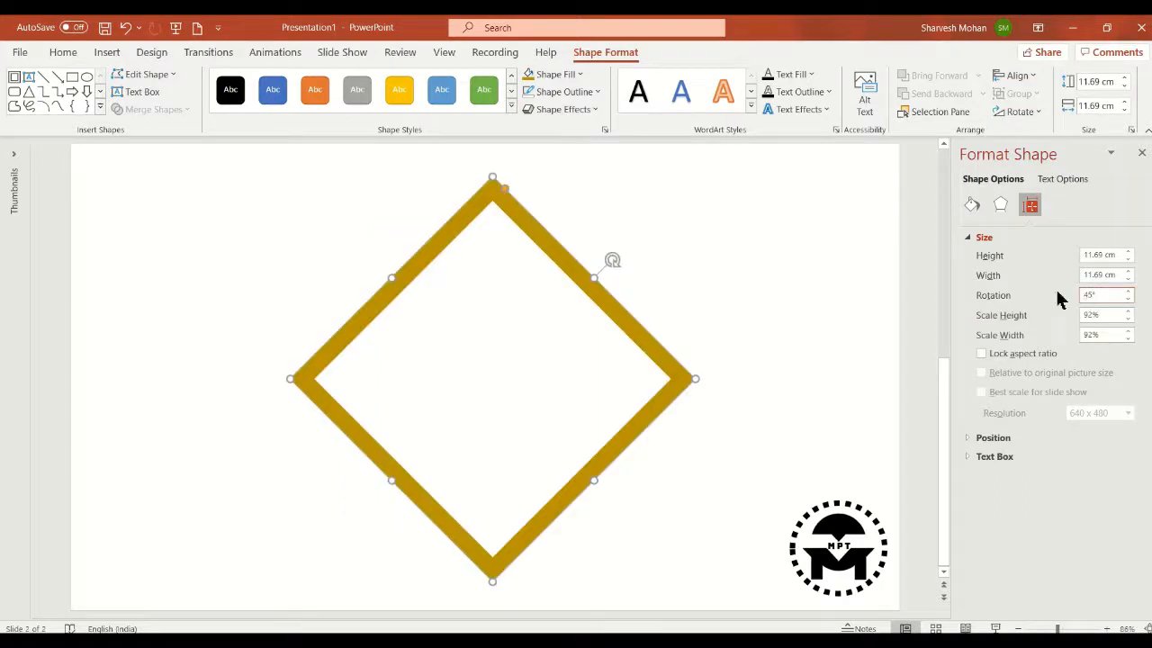
- Draw a solid square about 13.02 cm wide without an outline, placed centrally over the gold diamond frame
{"action": "left_click", "coordinate": [105, 60]}
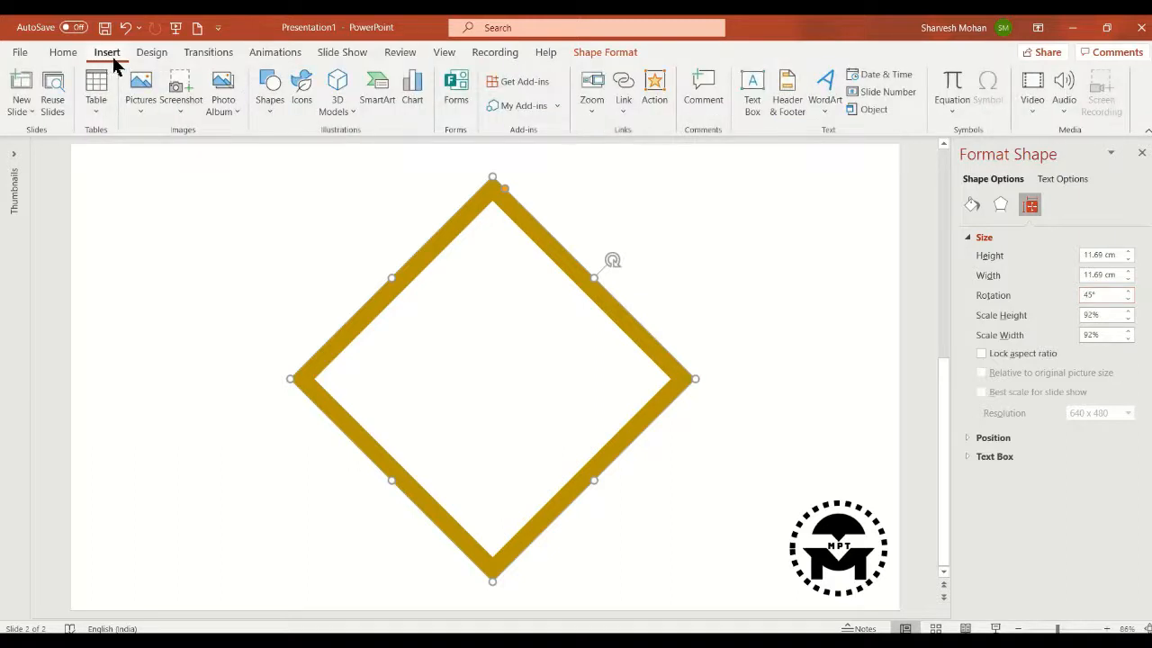
{"action": "left_click", "coordinate": [269, 94]}
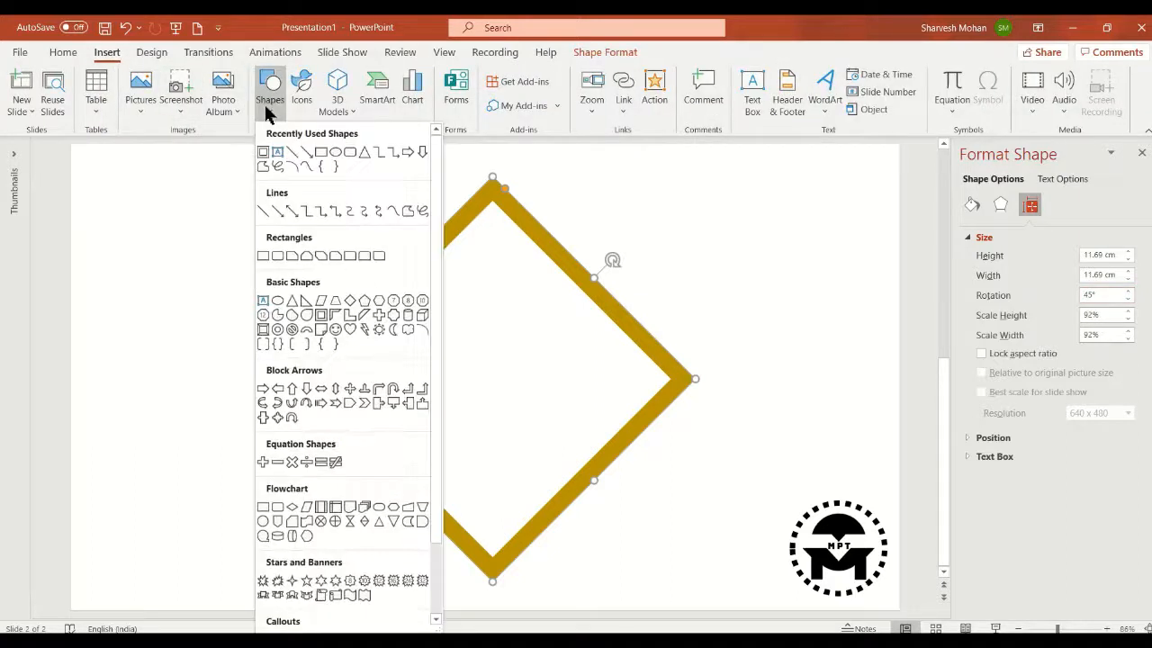
{"action": "left_click", "coordinate": [320, 154]}
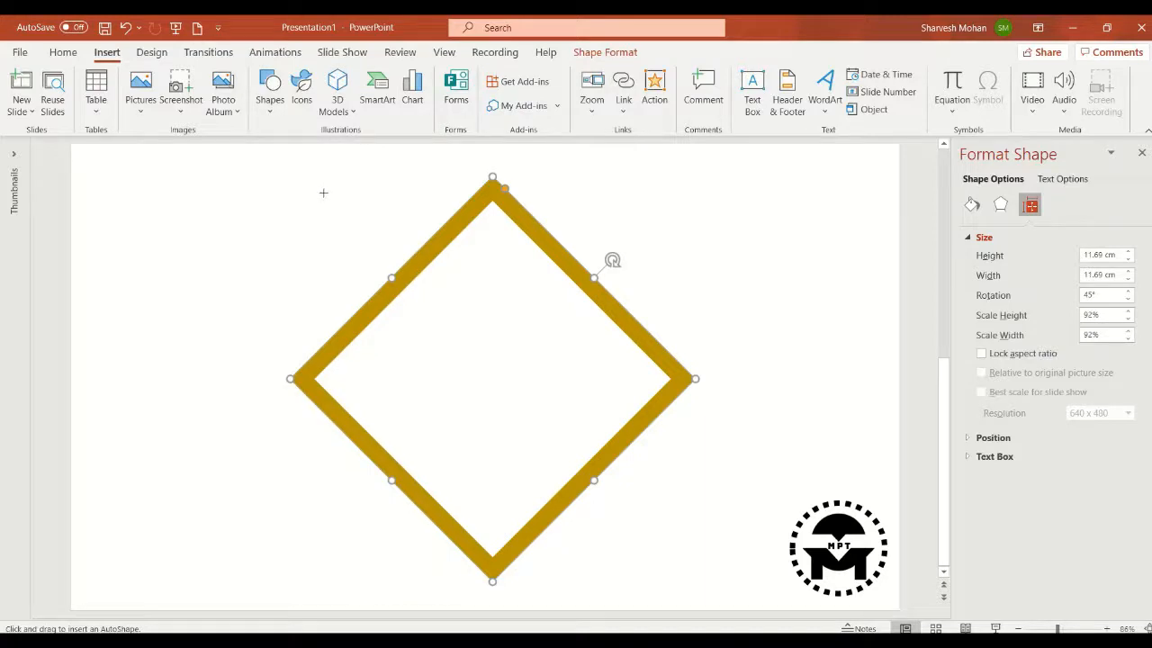
{"action": "left_click_drag", "start_coordinate": [323, 193], "coordinate": [641, 435]}
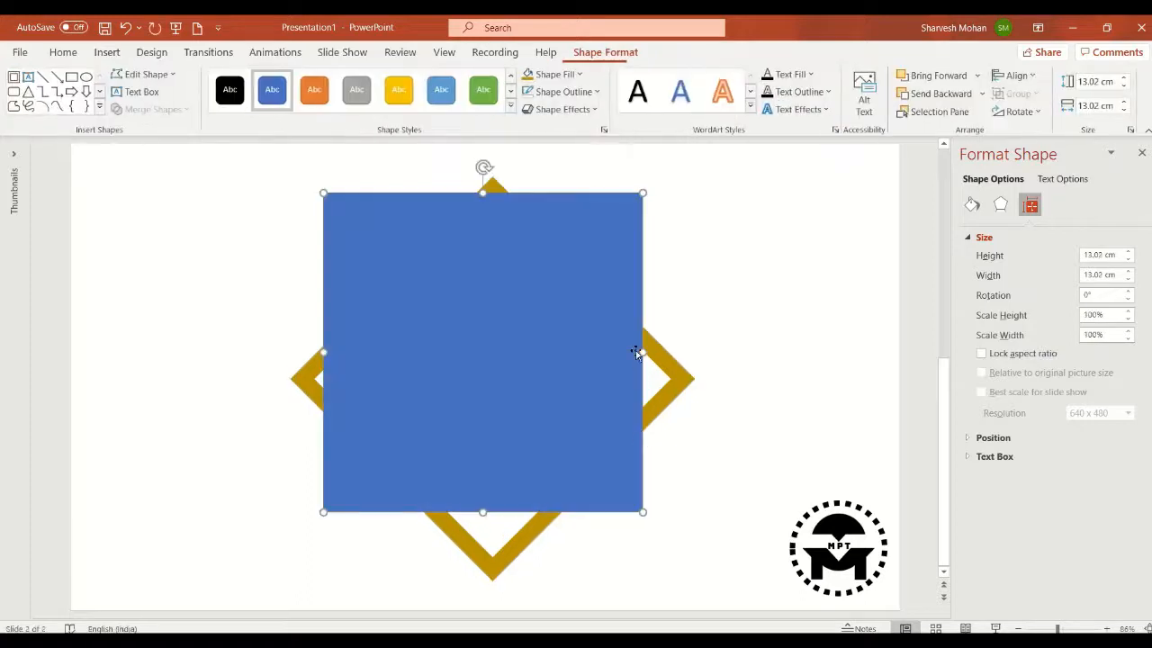
{"action": "left_click_drag", "start_coordinate": [617, 318], "coordinate": [630, 347]}
{"action": "left_click", "coordinate": [516, 218]}
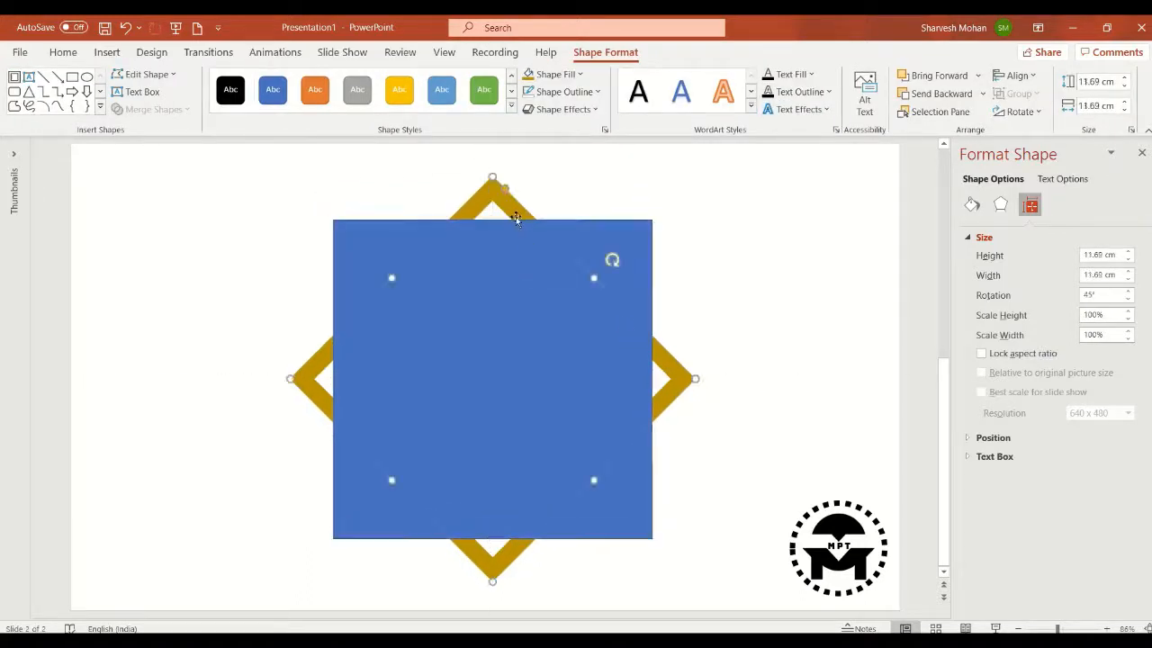
{"action": "left_click", "coordinate": [612, 229]}
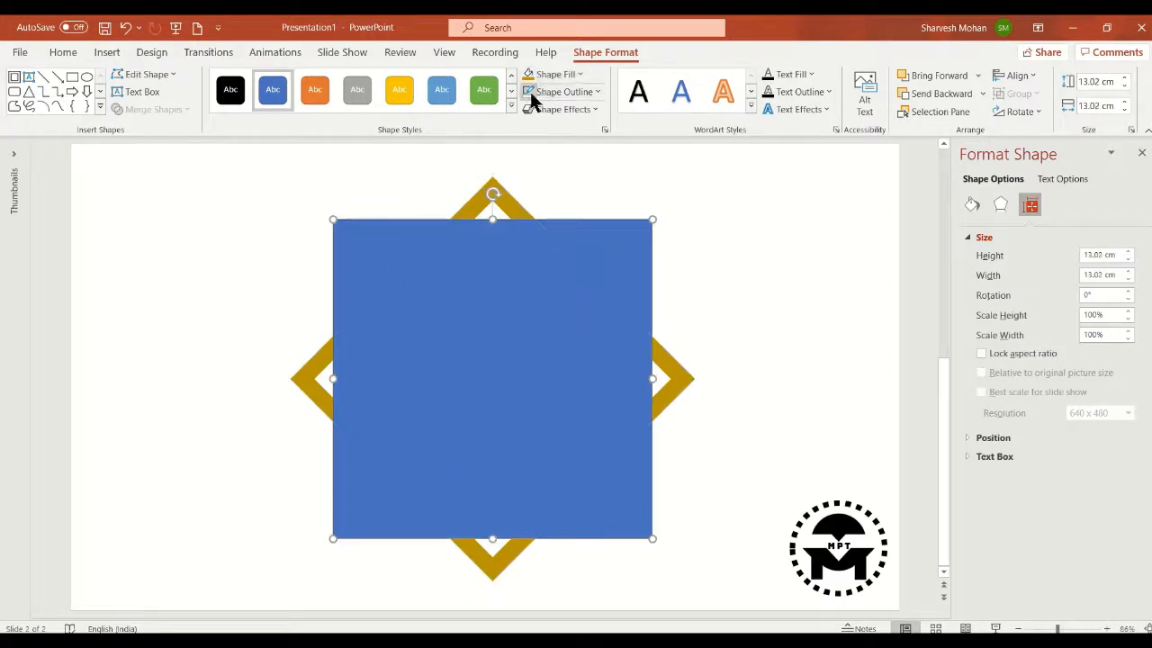
- Align the blue square and the gold diamond frame to each other with Align Center and Align Middle
{"action": "left_click", "coordinate": [506, 207]}
{"action": "left_click", "coordinate": [440, 289], "text": "shift"}
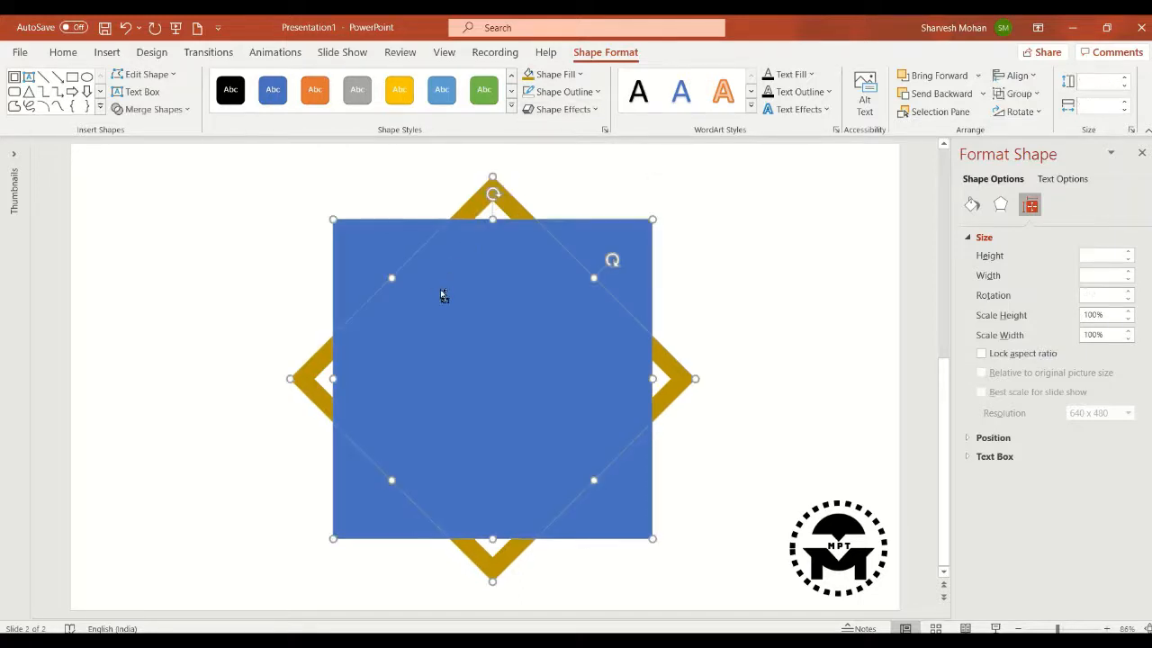
{"action": "left_click", "coordinate": [1021, 77]}
{"action": "left_click", "coordinate": [1036, 115]}
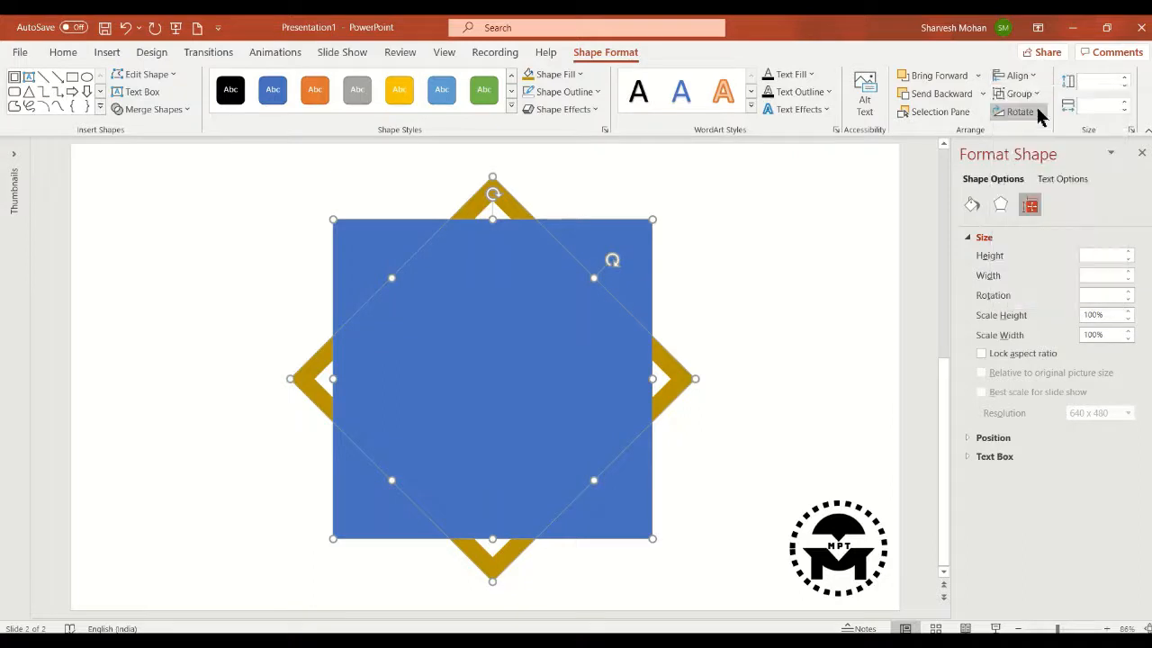
{"action": "left_click", "coordinate": [1020, 77]}
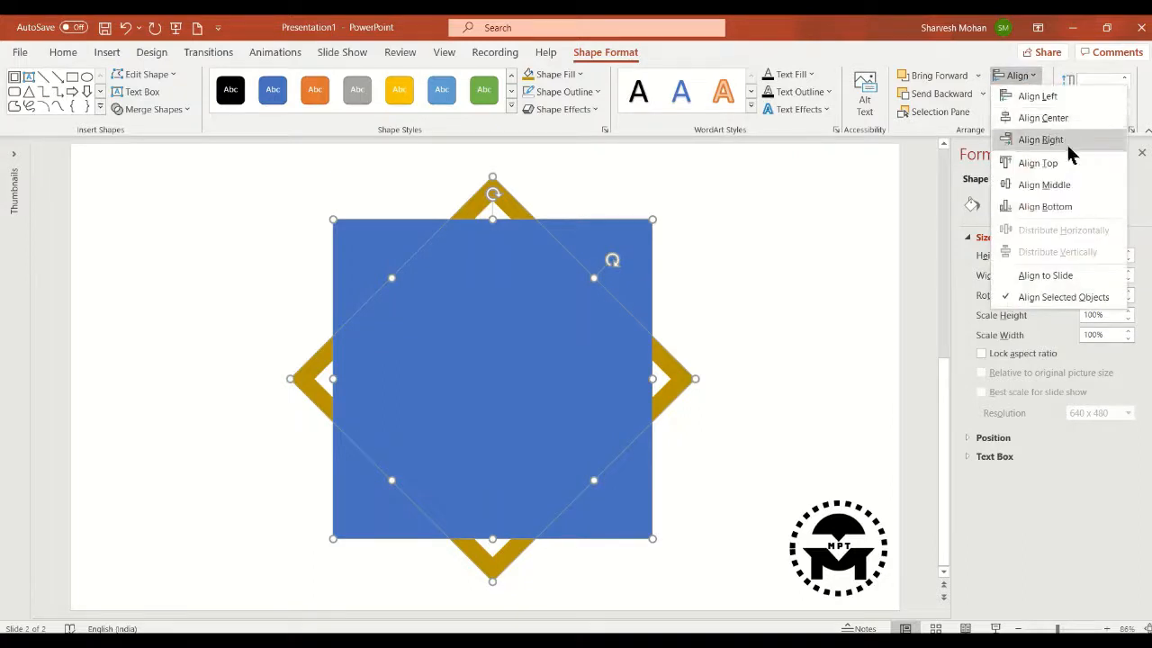
{"action": "left_click", "coordinate": [1051, 186]}
{"action": "left_click", "coordinate": [830, 268]}
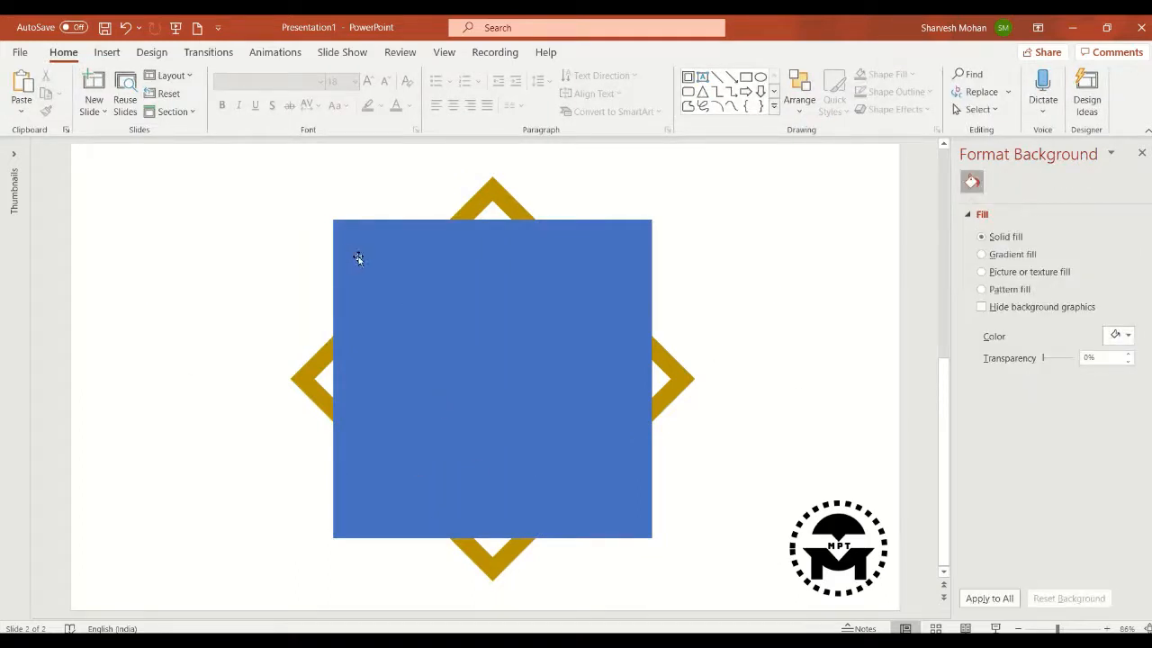
- Split the overlapping blue square and gold frame into separate pieces with Merge Shapes Fragment, selecting the square first
{"action": "left_click", "coordinate": [422, 236]}
{"action": "left_click", "coordinate": [519, 207], "text": "shift"}
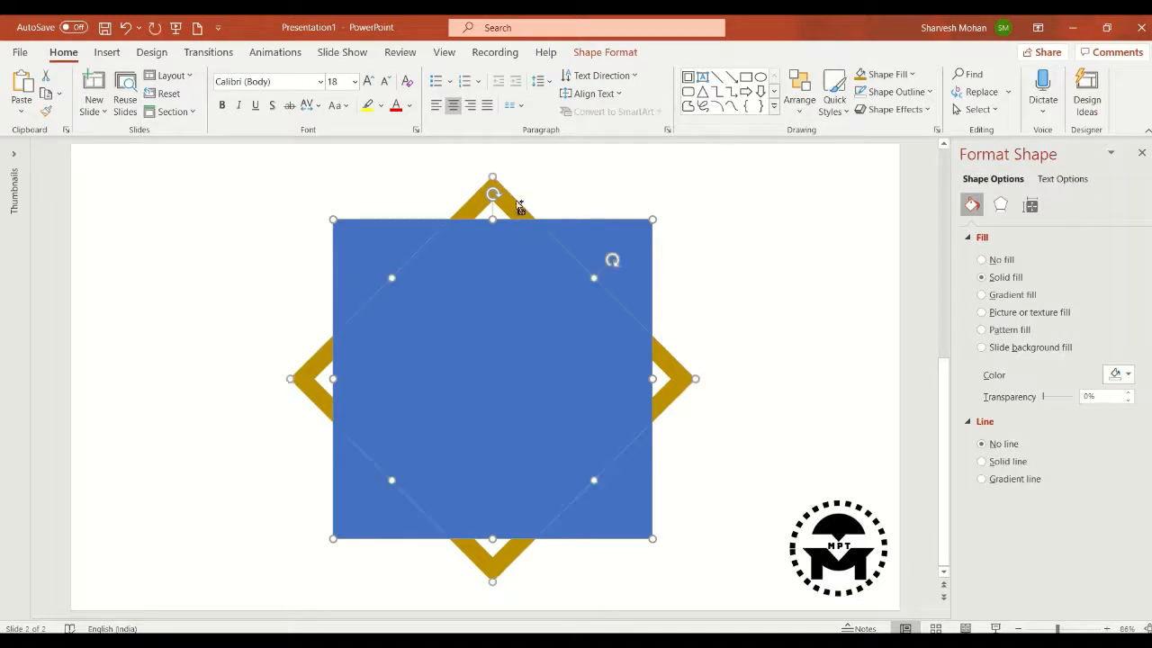
{"action": "left_click", "coordinate": [598, 54]}
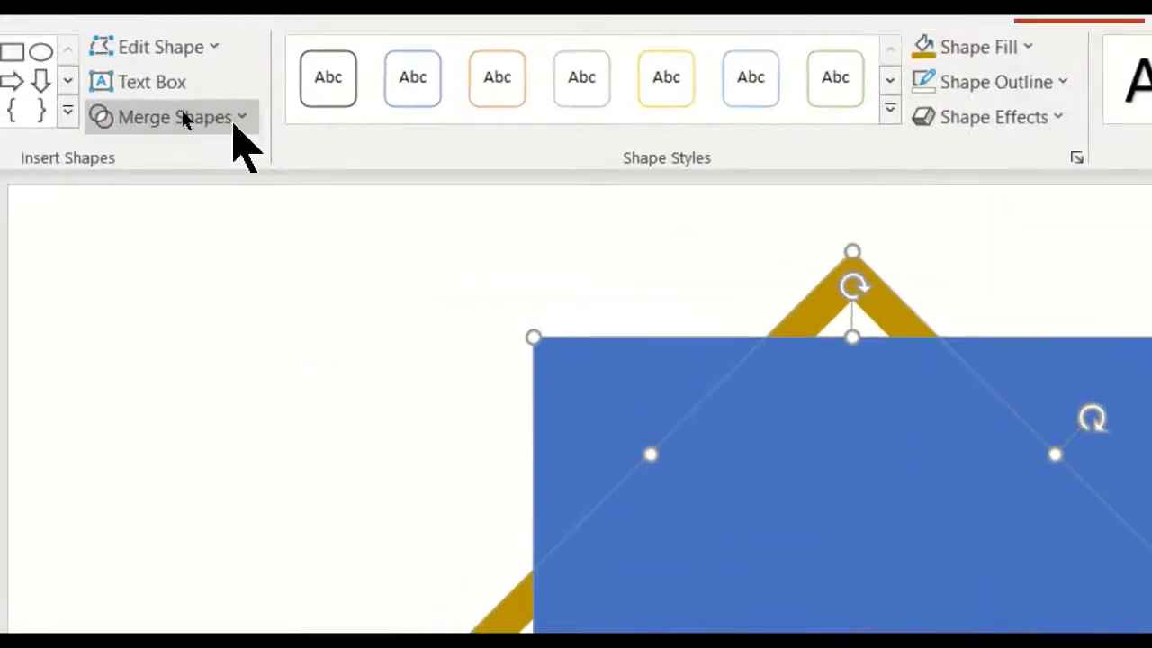
{"action": "left_click", "coordinate": [182, 115]}
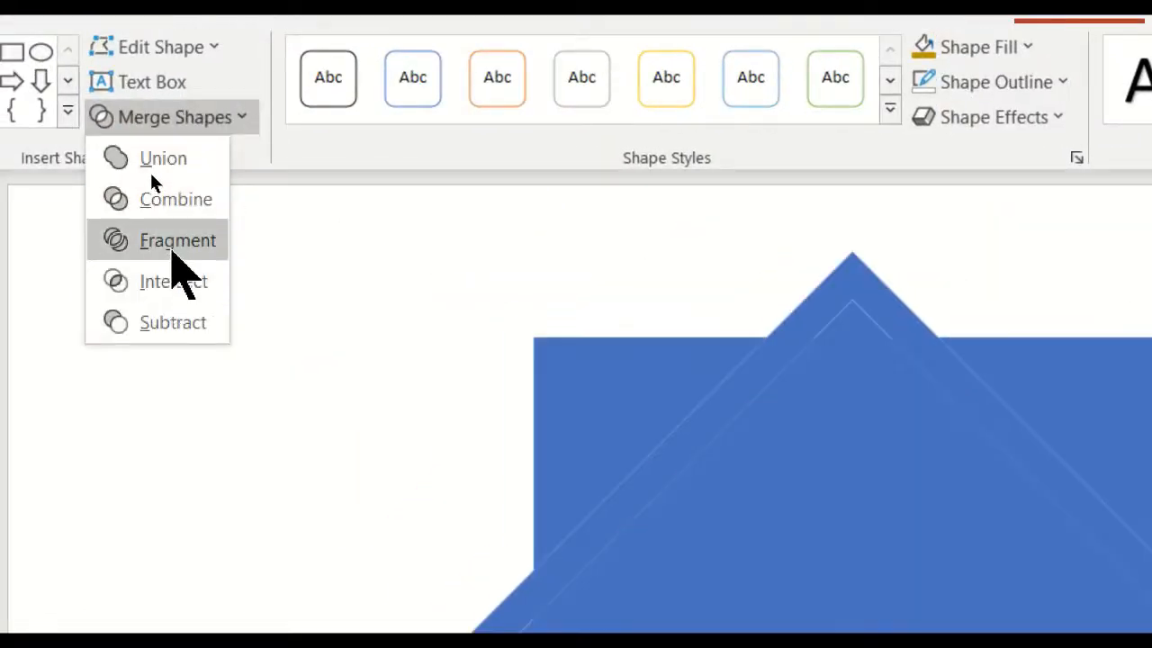
{"action": "left_click", "coordinate": [172, 252]}
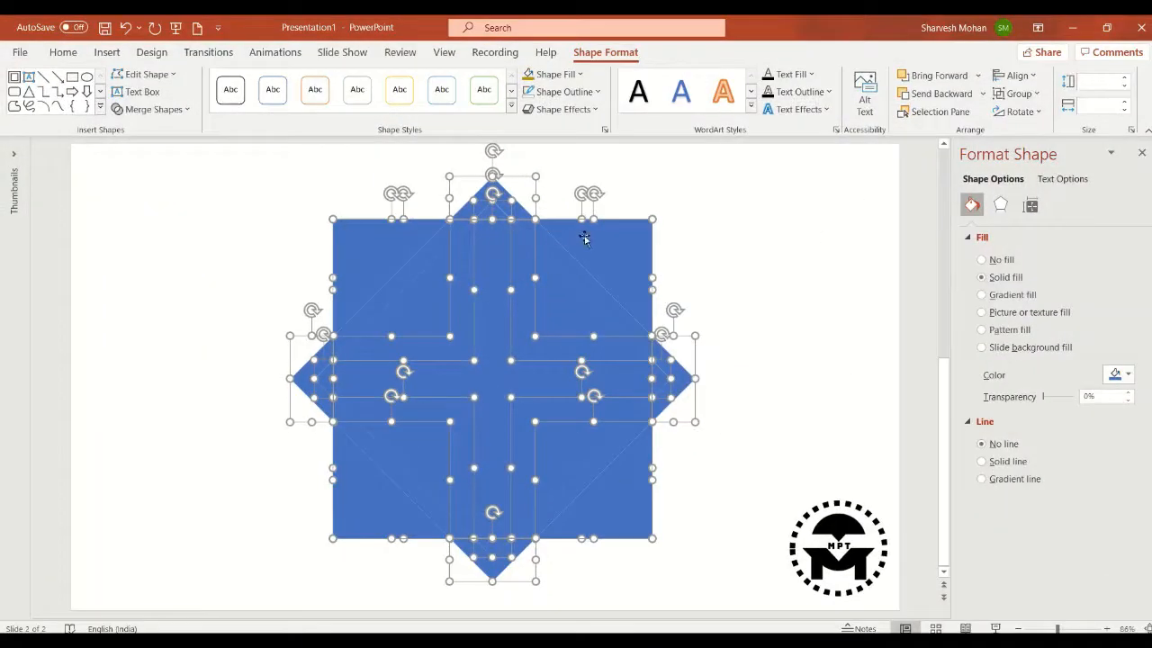
{"action": "key", "text": "Escape"}
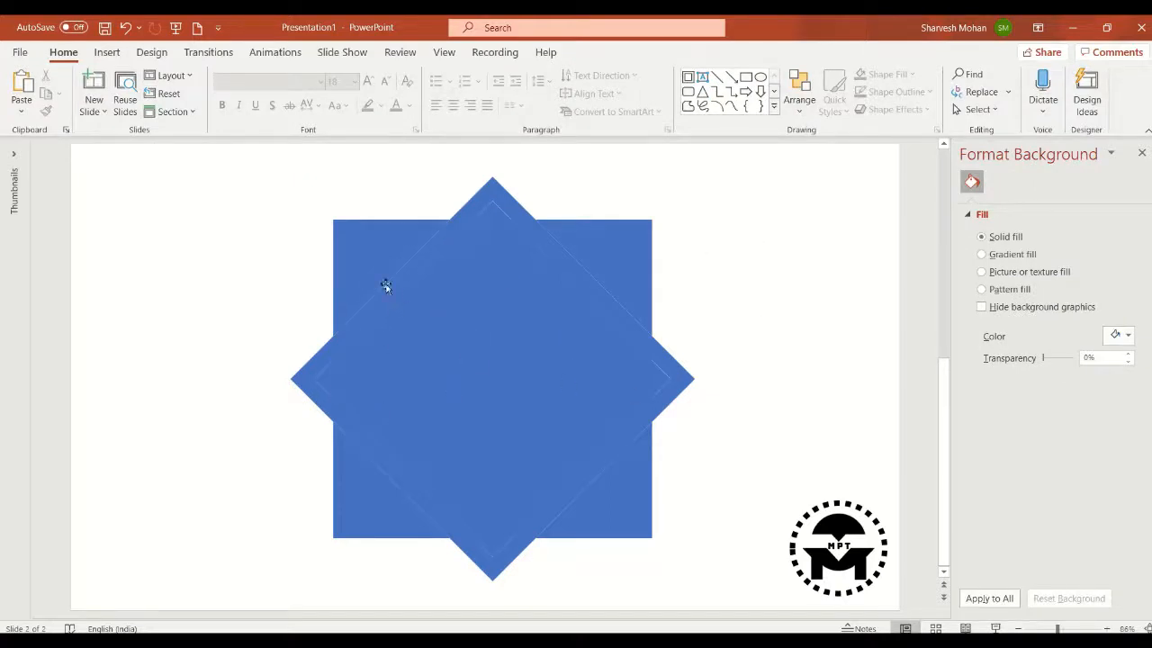
- Fill the square's upper-left corner triangle and the large central piece inside the diamond with dark green
{"action": "left_click", "coordinate": [364, 261]}
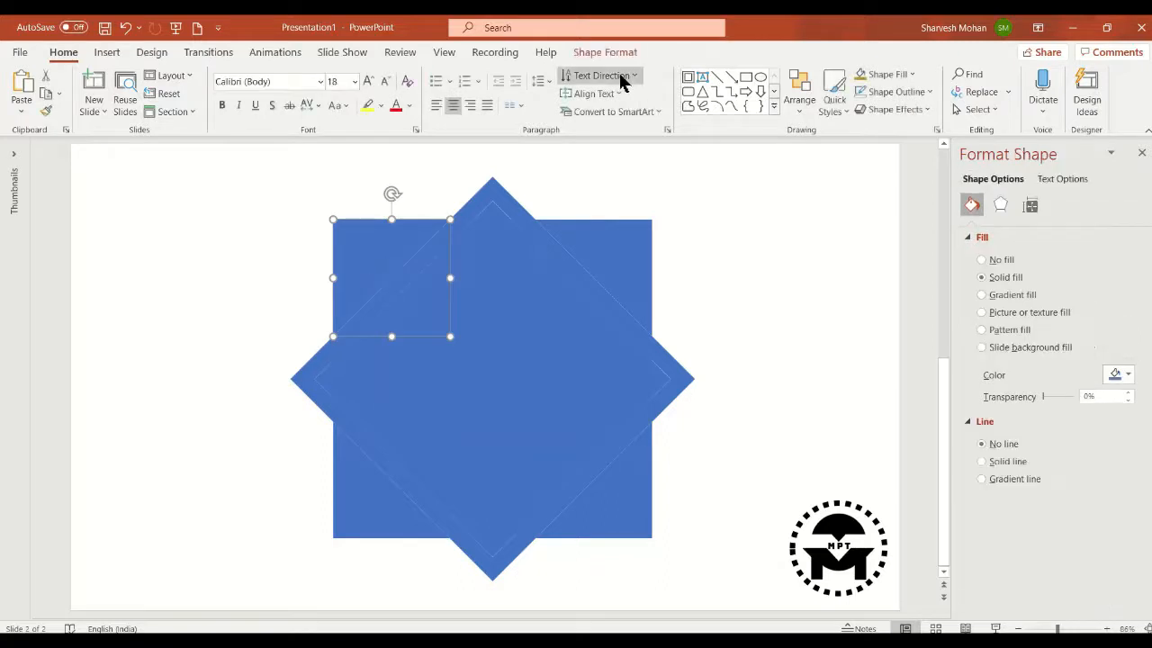
{"action": "left_click", "coordinate": [623, 59]}
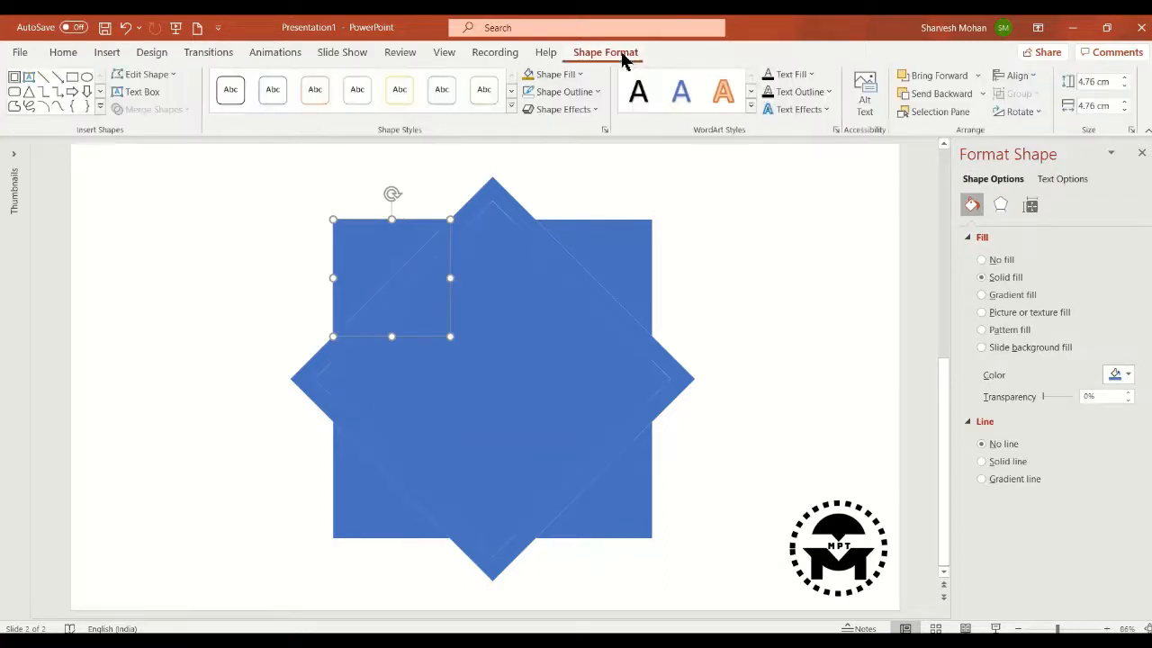
{"action": "left_click", "coordinate": [581, 78]}
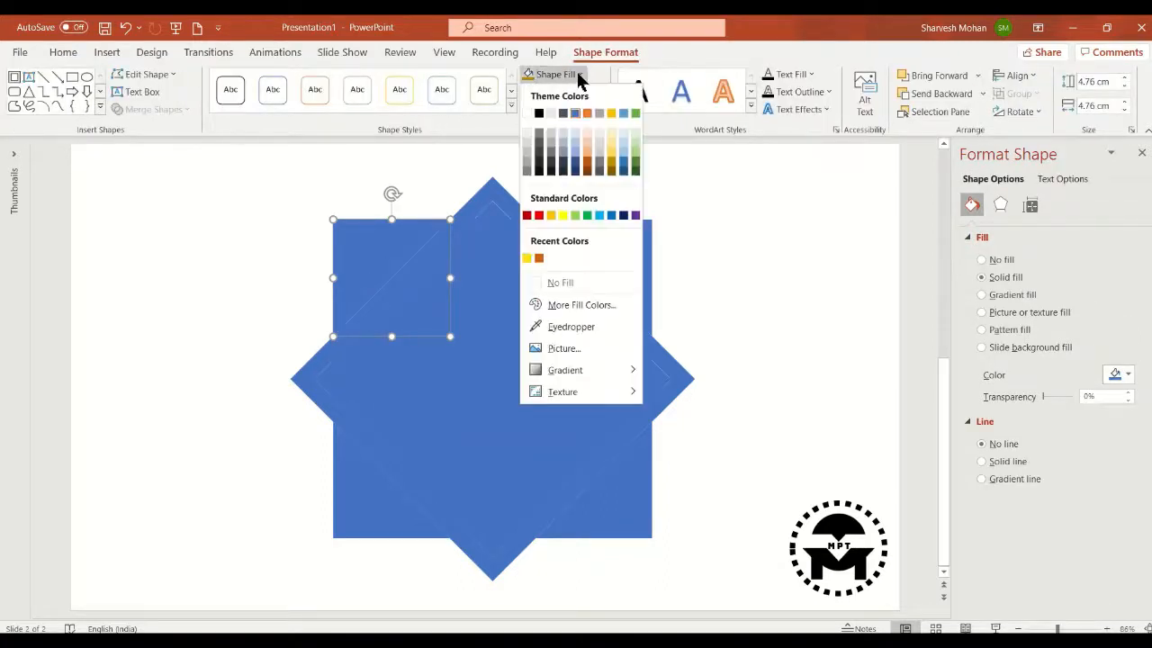
{"action": "left_click", "coordinate": [633, 153]}
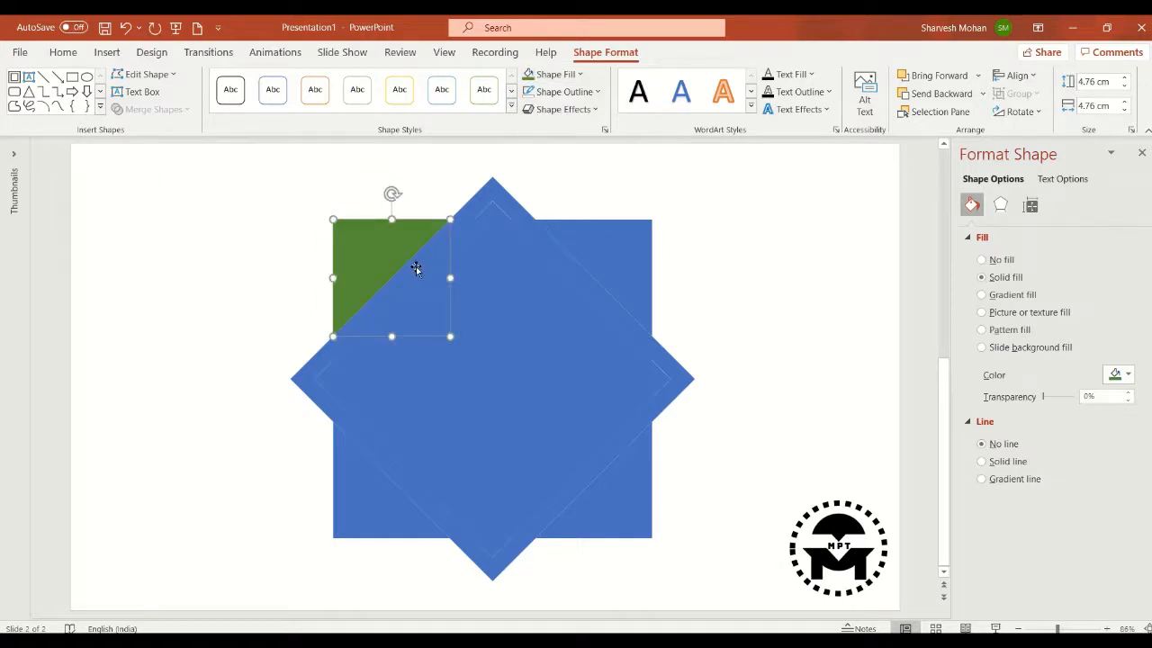
{"action": "left_click", "coordinate": [395, 342]}
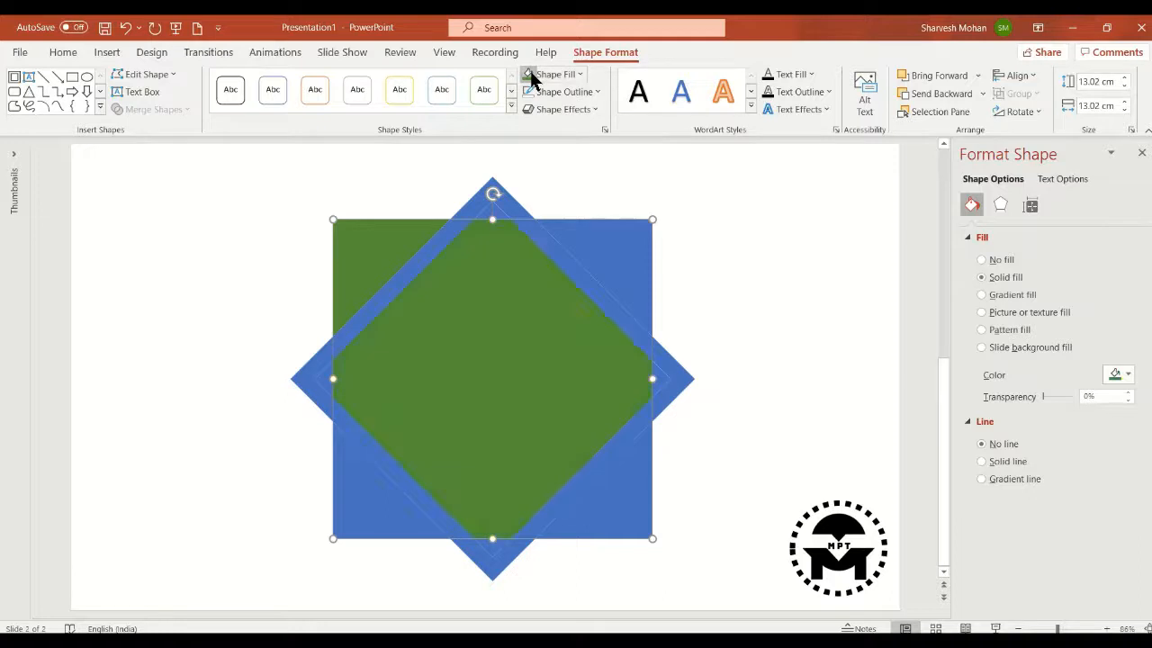
- Fill the square's lower-left, lower-right and upper-right corner triangles with the same dark green
{"action": "left_click", "coordinate": [379, 508]}
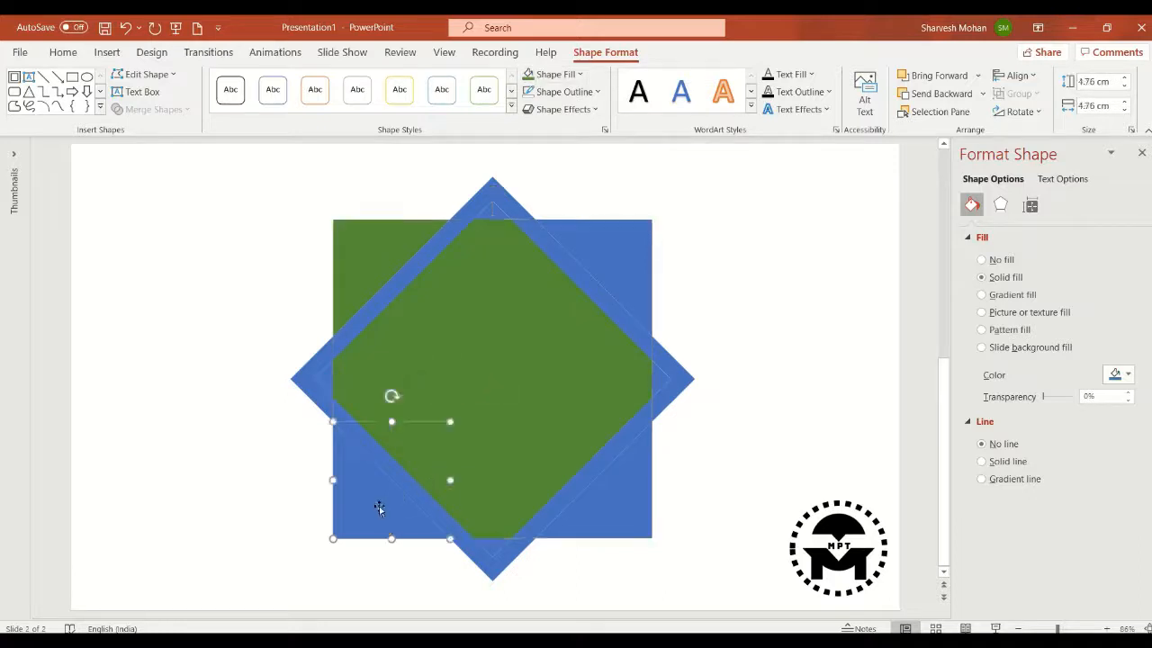
{"action": "left_click", "coordinate": [544, 77]}
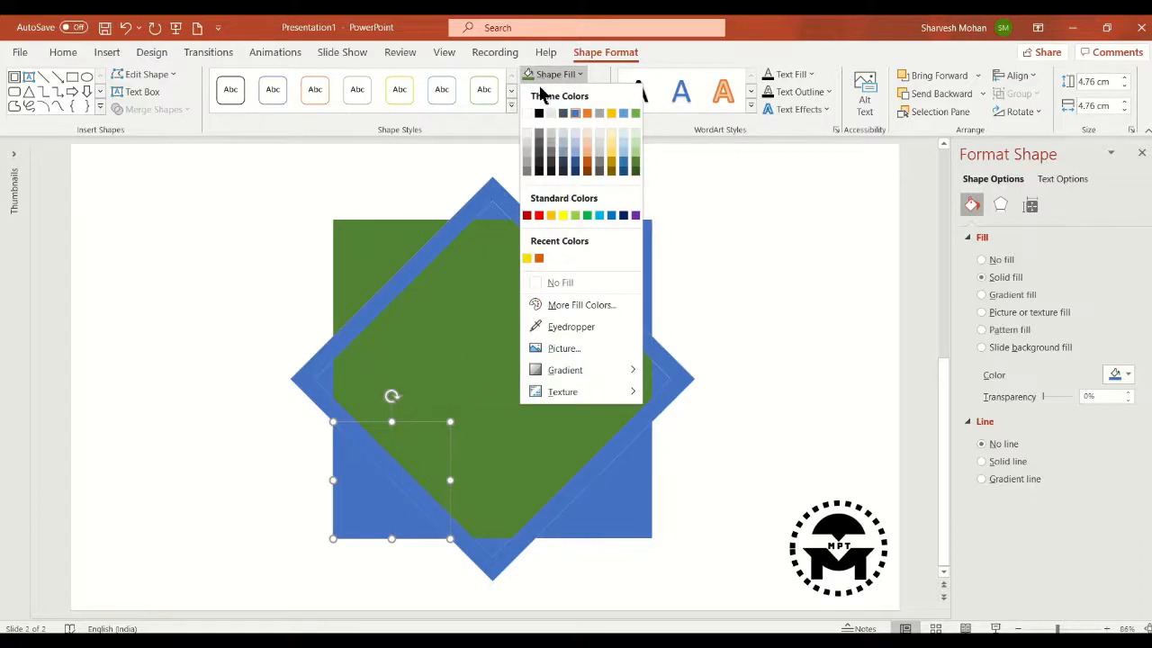
{"action": "left_click", "coordinate": [528, 75]}
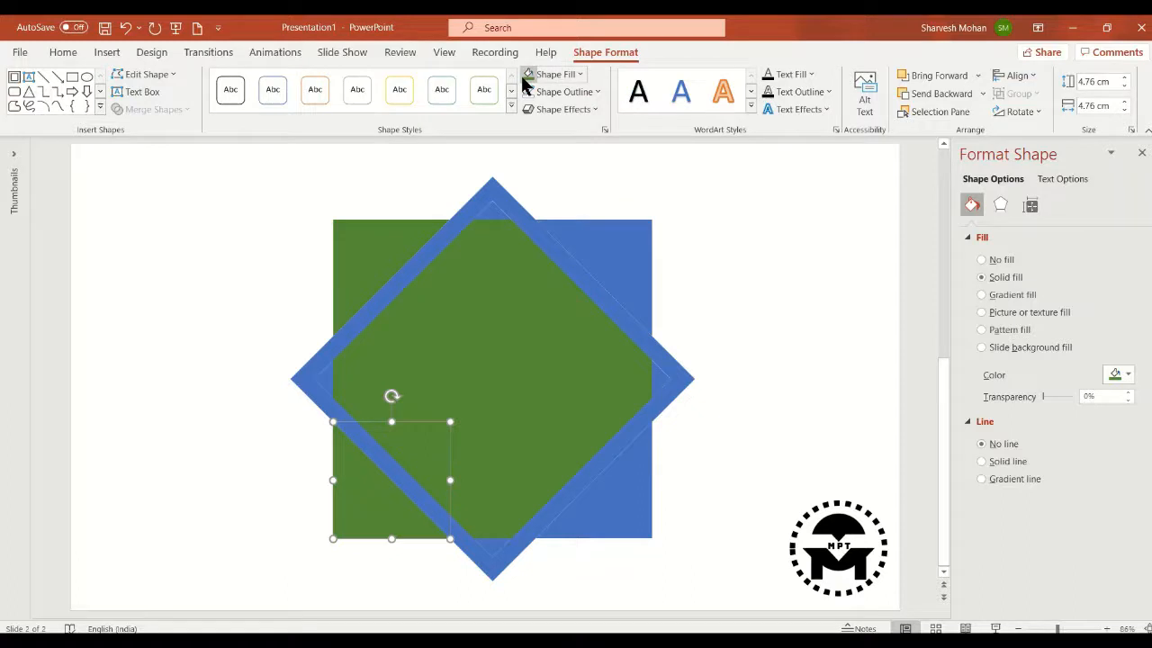
{"action": "left_click", "coordinate": [626, 519]}
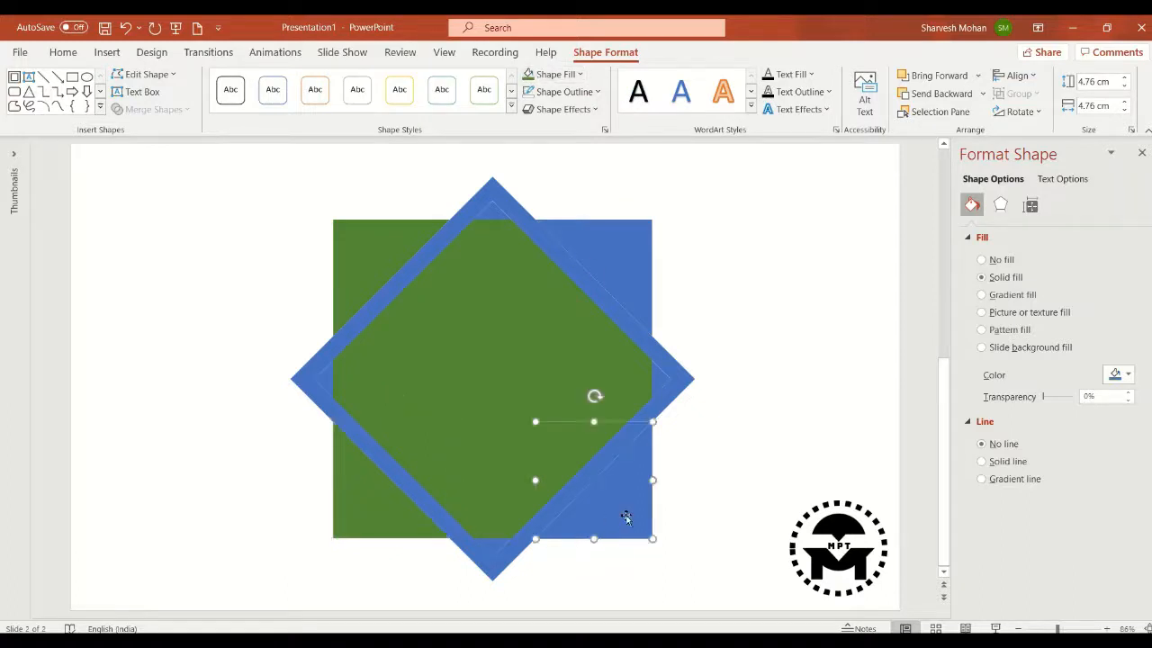
{"action": "left_click", "coordinate": [540, 74]}
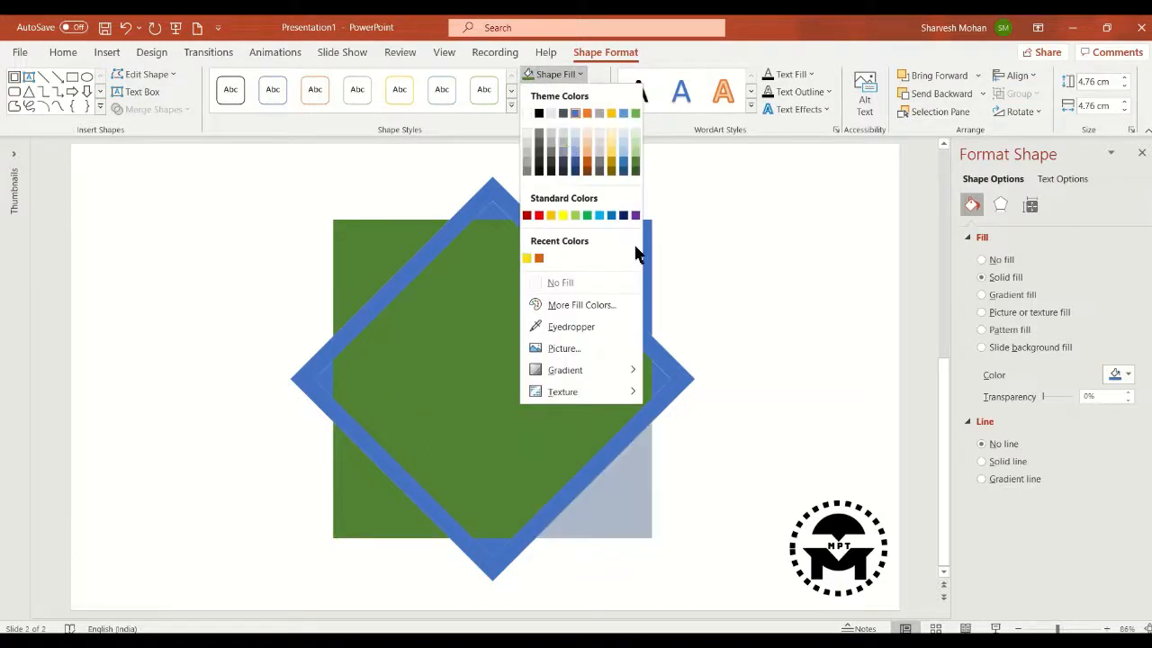
{"action": "left_click", "coordinate": [531, 79]}
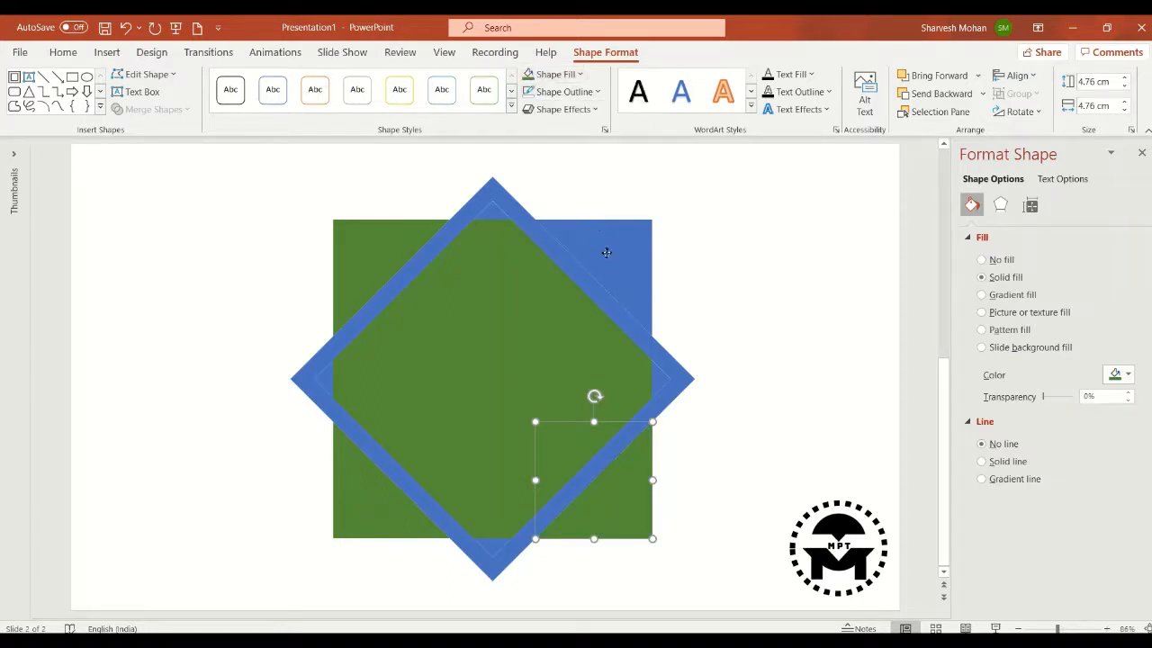
{"action": "left_click", "coordinate": [607, 252]}
{"action": "left_click", "coordinate": [530, 78]}
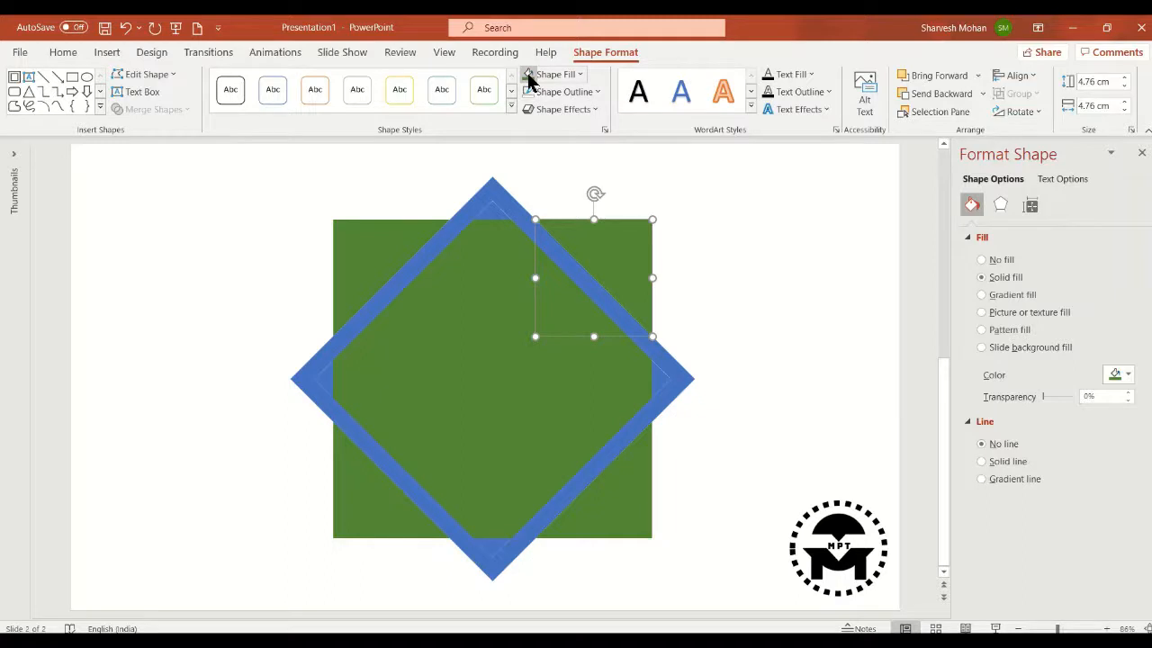
- Fill the diamond frame's lower-right and upper-left strips inside the square with the same dark green
{"action": "left_click", "coordinate": [595, 451]}
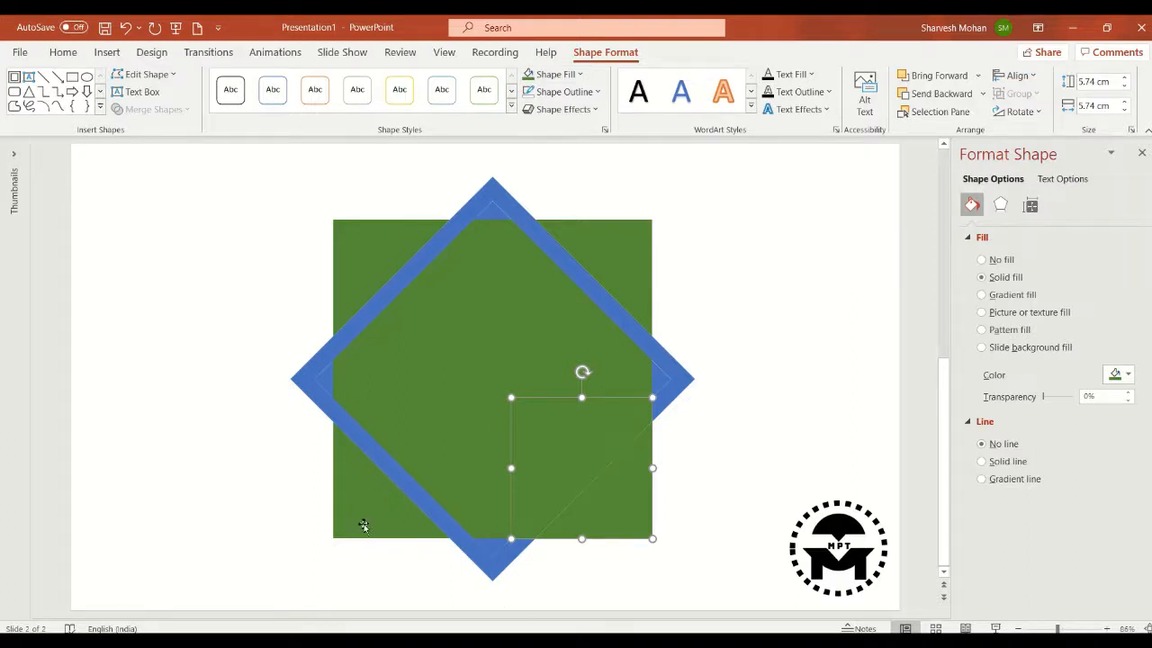
{"action": "left_click", "coordinate": [406, 283]}
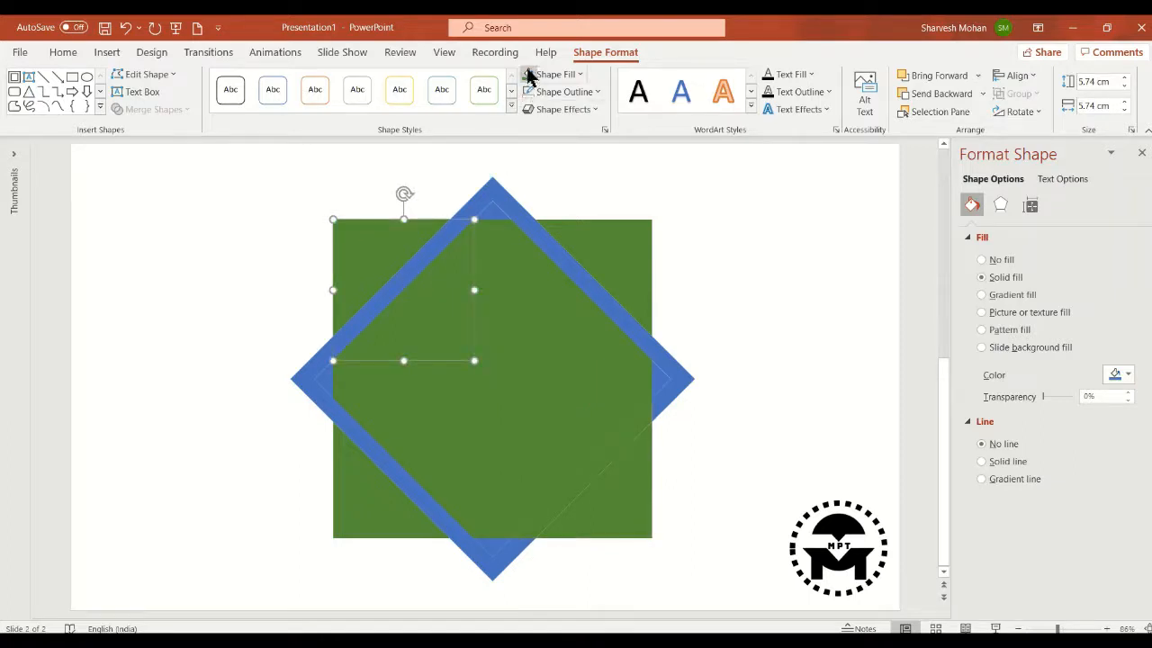
{"action": "left_click", "coordinate": [715, 237]}
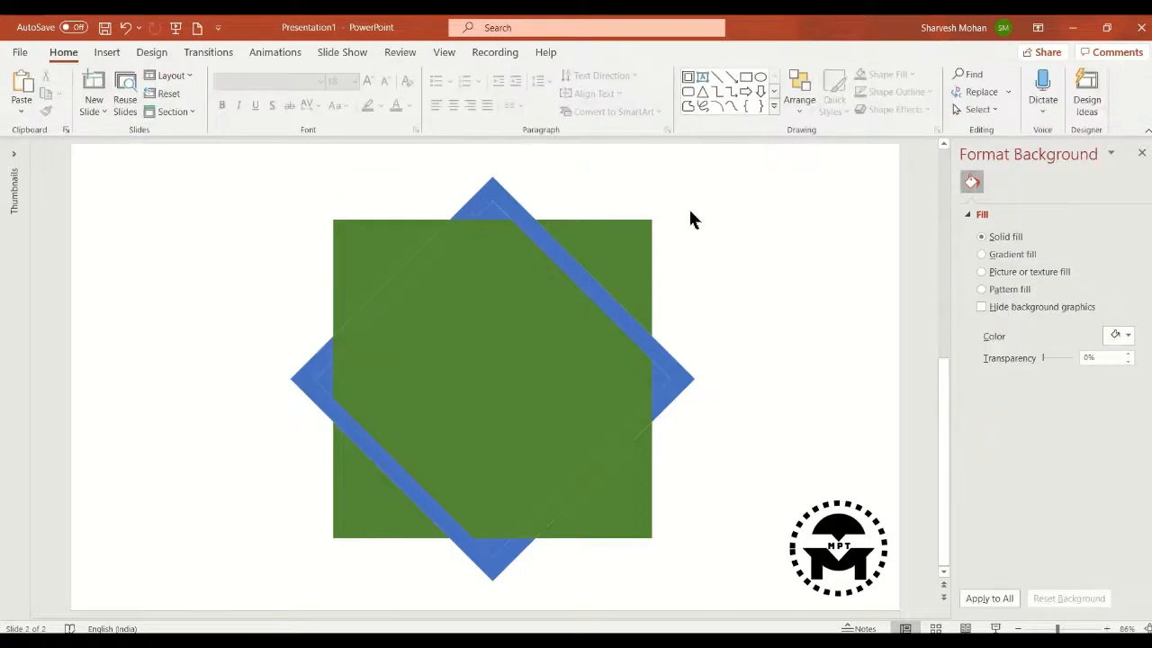
- Merge all the green pieces, including the corner triangles, two strips and centre, into one shape with Merge Shapes Combine
{"action": "left_click", "coordinate": [364, 250]}
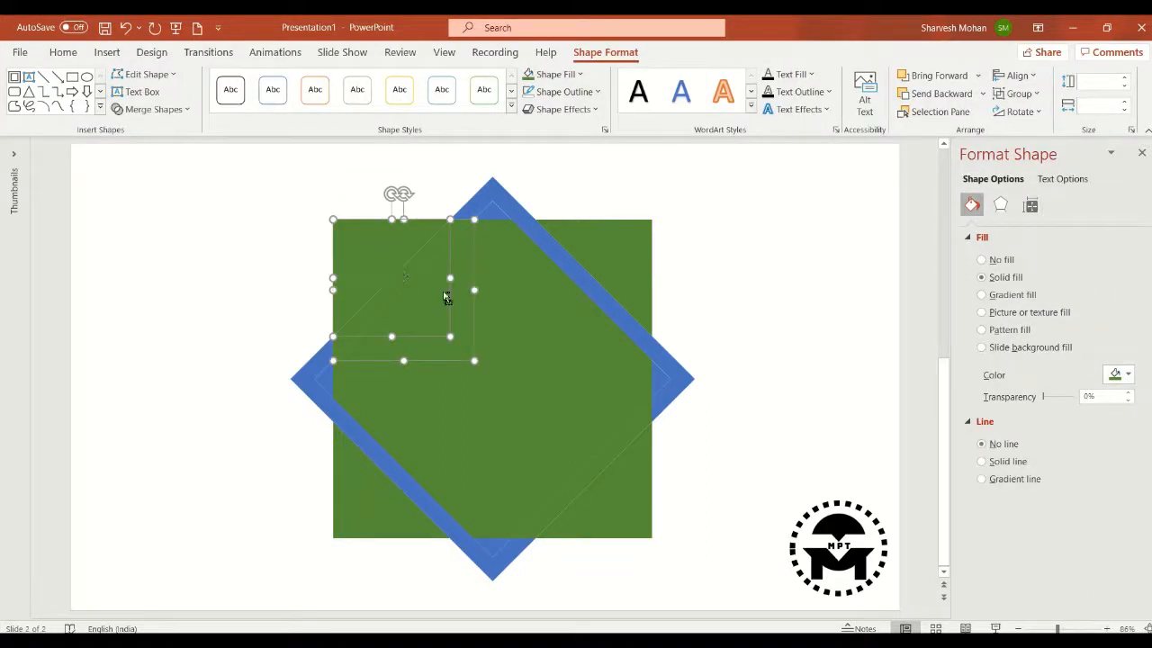
{"action": "left_click", "coordinate": [428, 443], "text": "shift"}
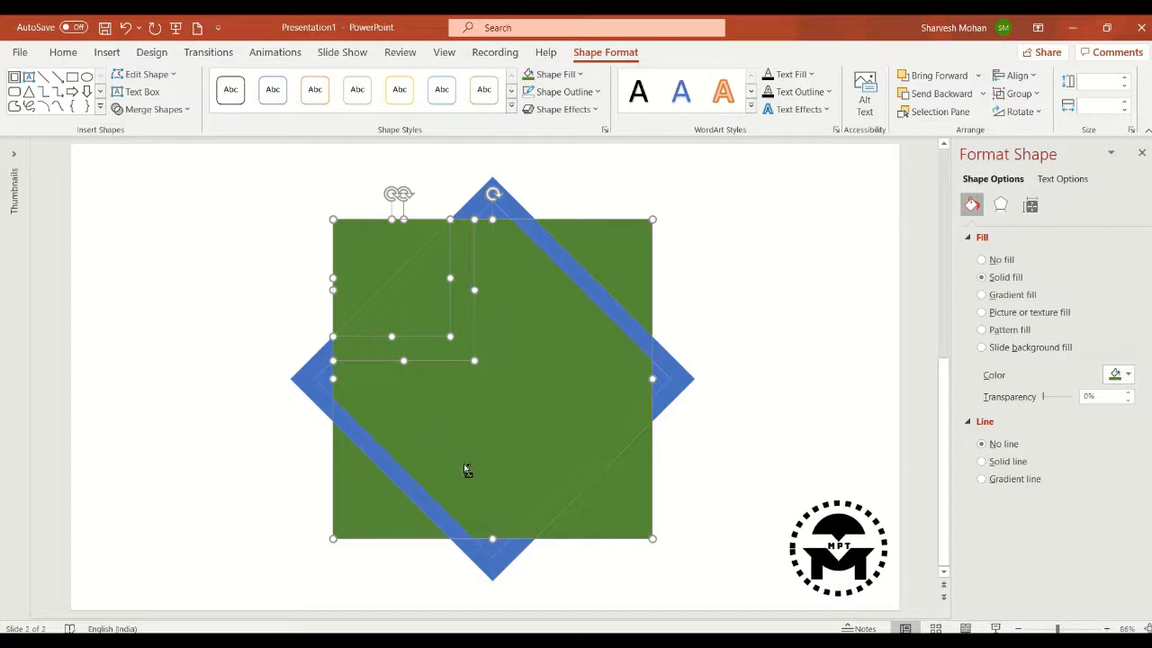
{"action": "left_click", "coordinate": [352, 502], "text": "shift"}
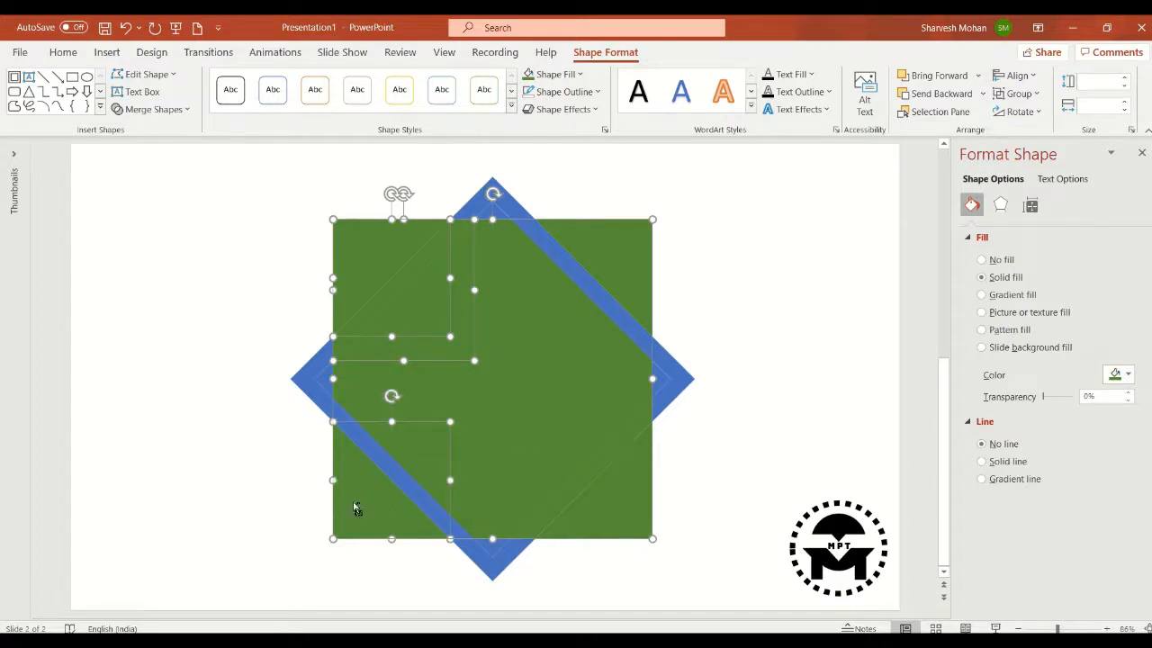
{"action": "left_click", "coordinate": [563, 513], "text": "shift"}
{"action": "left_click", "coordinate": [600, 522], "text": "shift"}
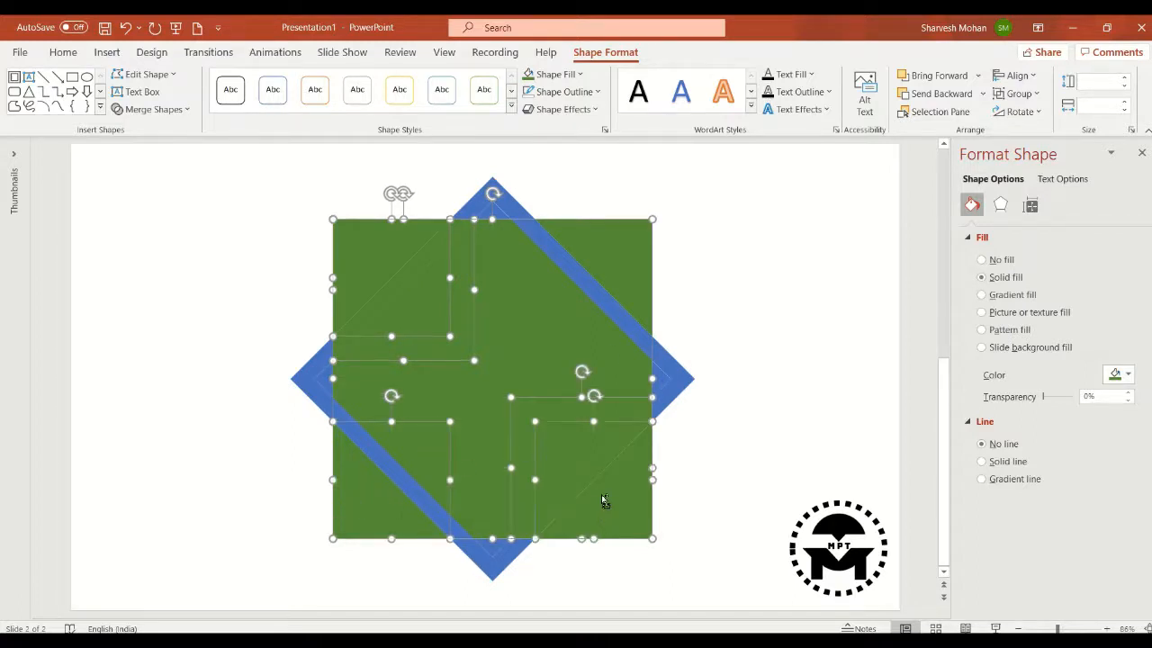
{"action": "left_click", "coordinate": [616, 266], "text": "shift"}
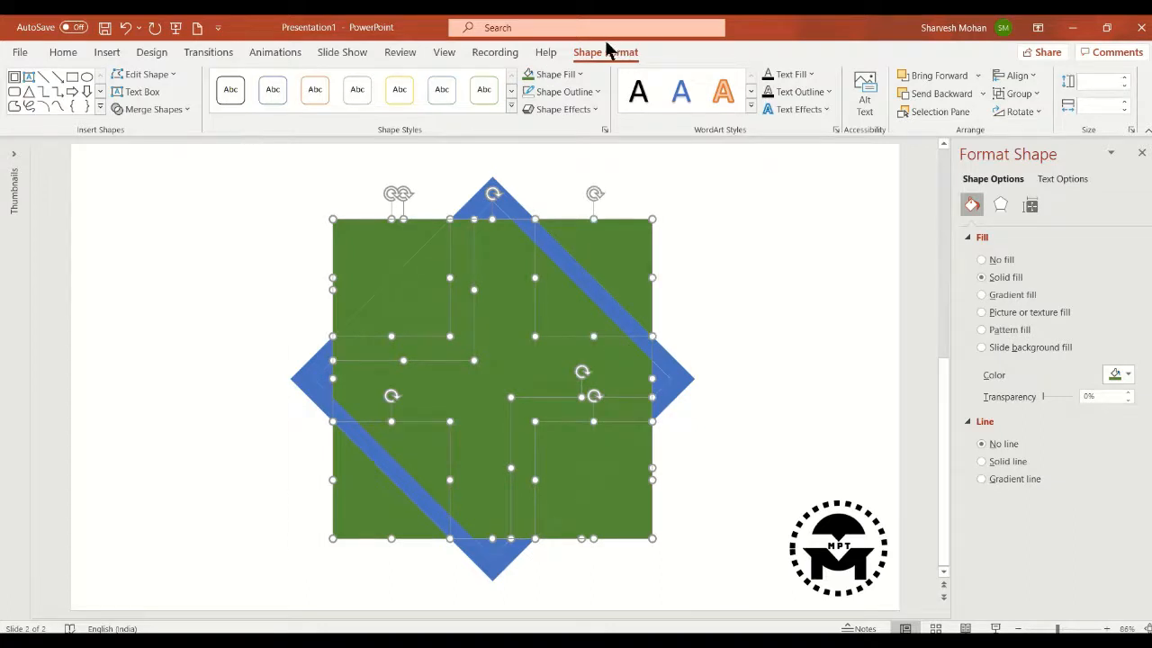
{"action": "left_click", "coordinate": [181, 110]}
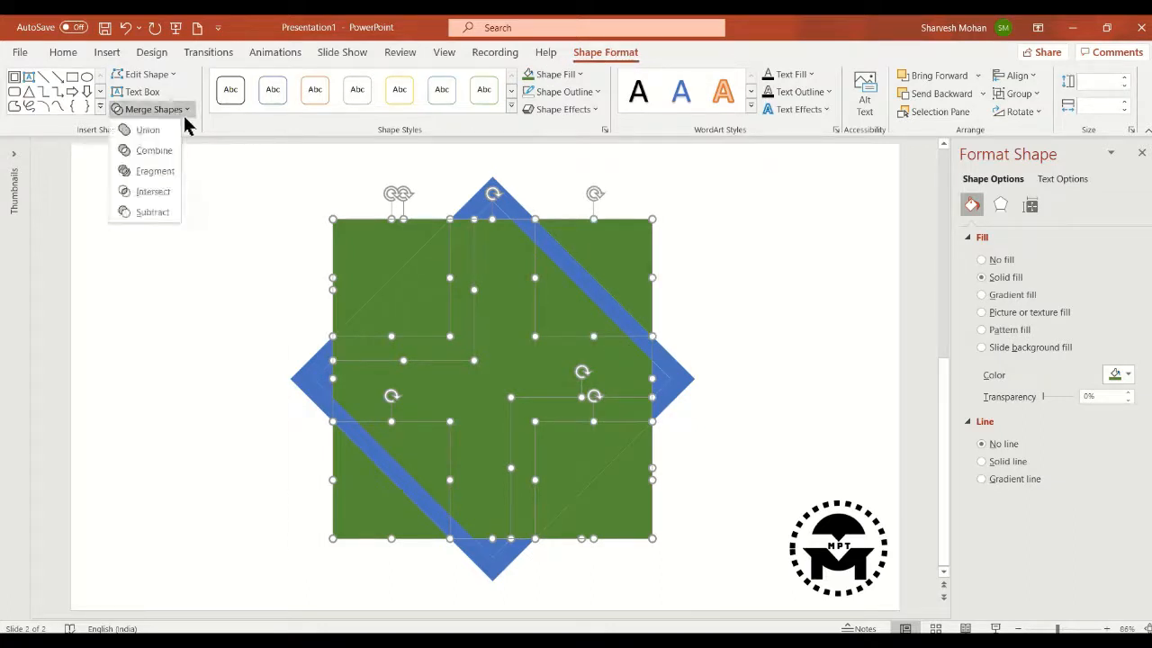
{"action": "left_click", "coordinate": [153, 151]}
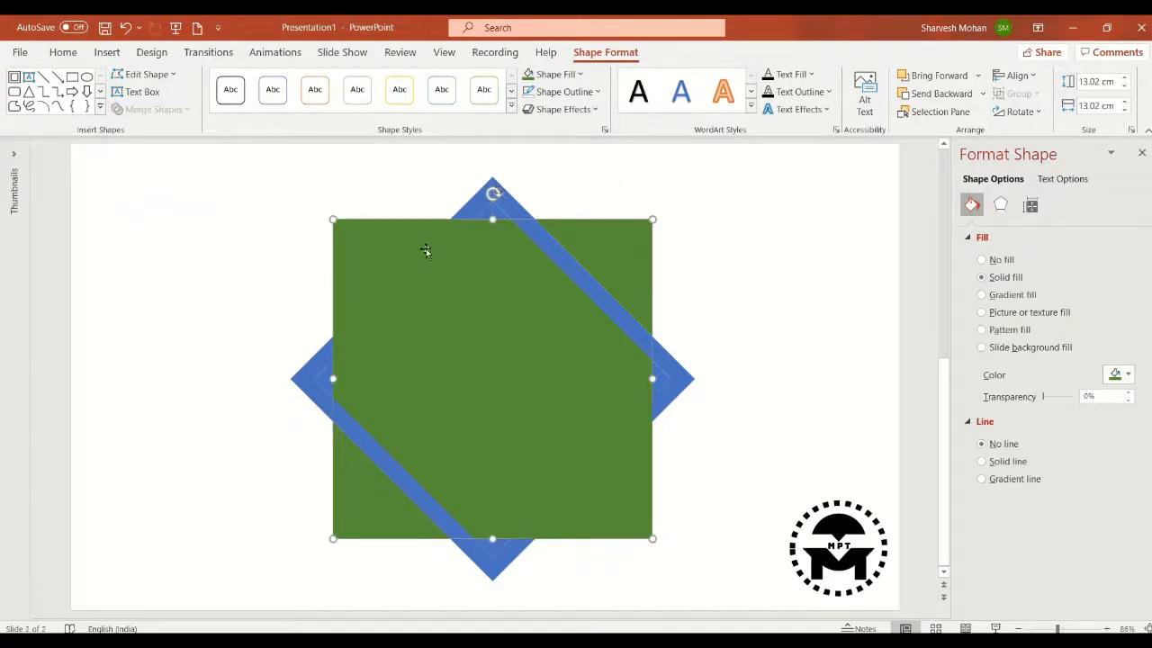
- Merge the four outer blue frame corners and two remaining blue strips with Merge Shapes Combine, and fill the resulting shape with red
{"action": "left_click", "coordinate": [317, 360]}
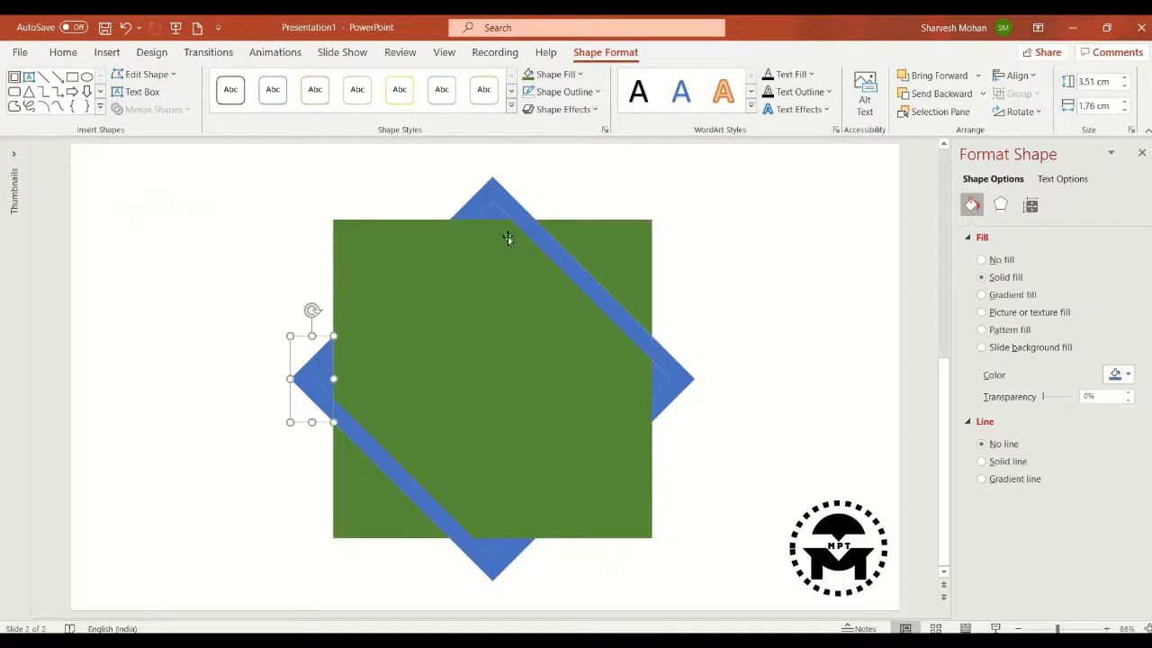
{"action": "left_click", "coordinate": [500, 205], "text": "shift"}
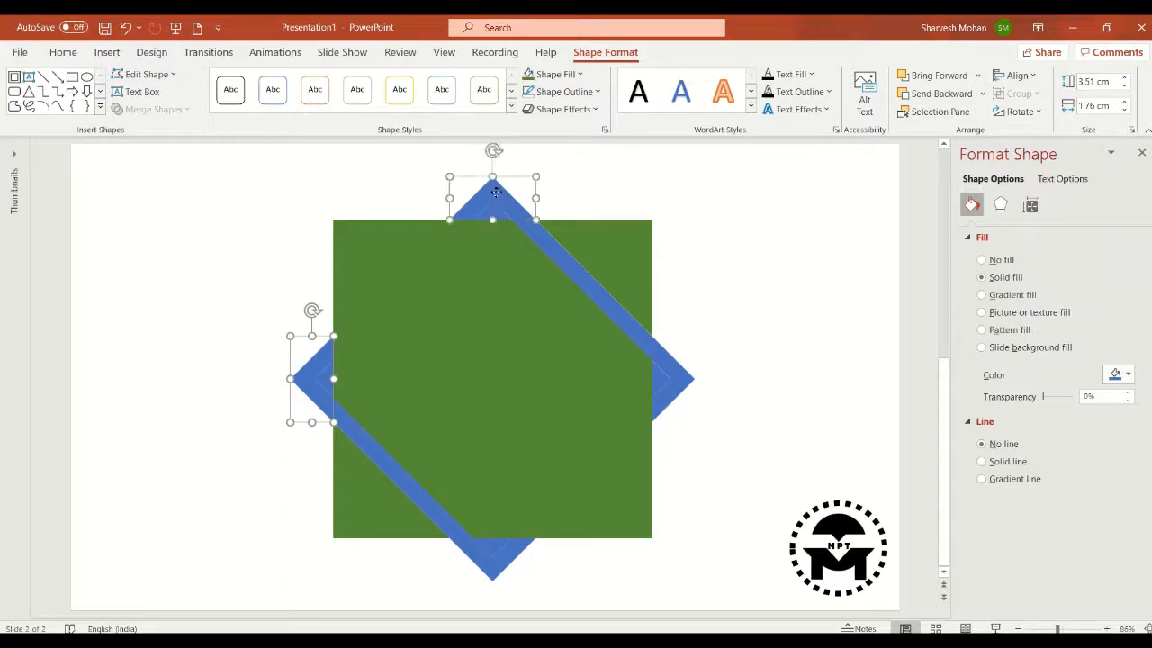
{"action": "left_click", "coordinate": [596, 286], "text": "shift"}
{"action": "left_click", "coordinate": [681, 389], "text": "shift"}
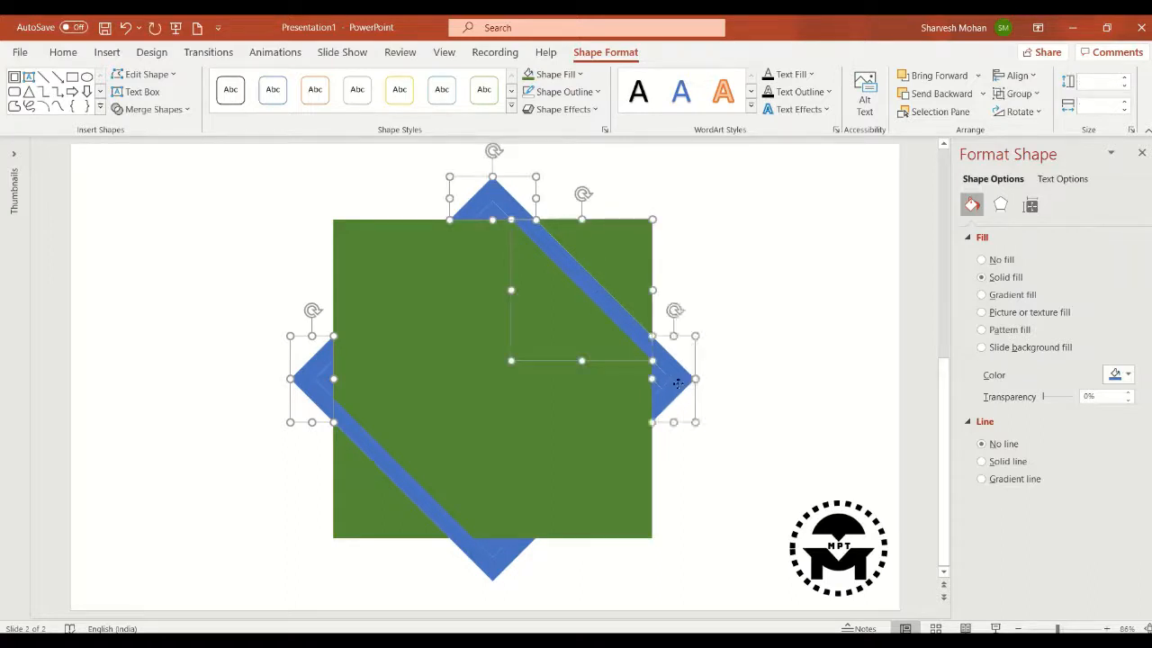
{"action": "left_click", "coordinate": [507, 567], "text": "shift"}
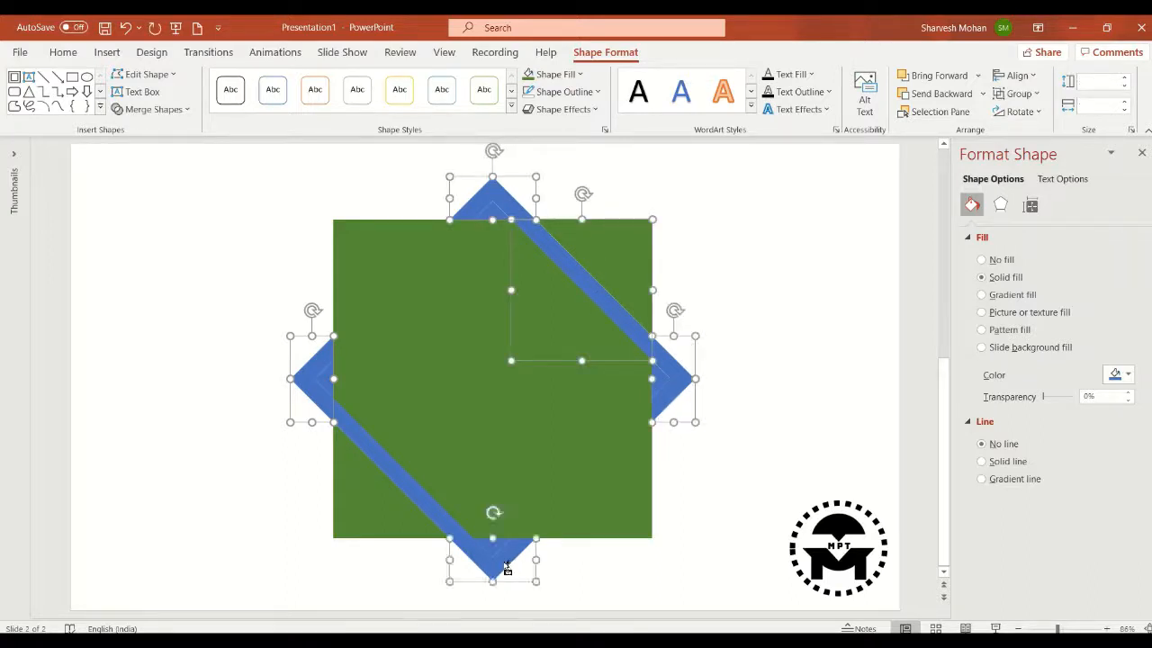
{"action": "left_click", "coordinate": [438, 511], "text": "shift"}
{"action": "left_click", "coordinate": [186, 108]}
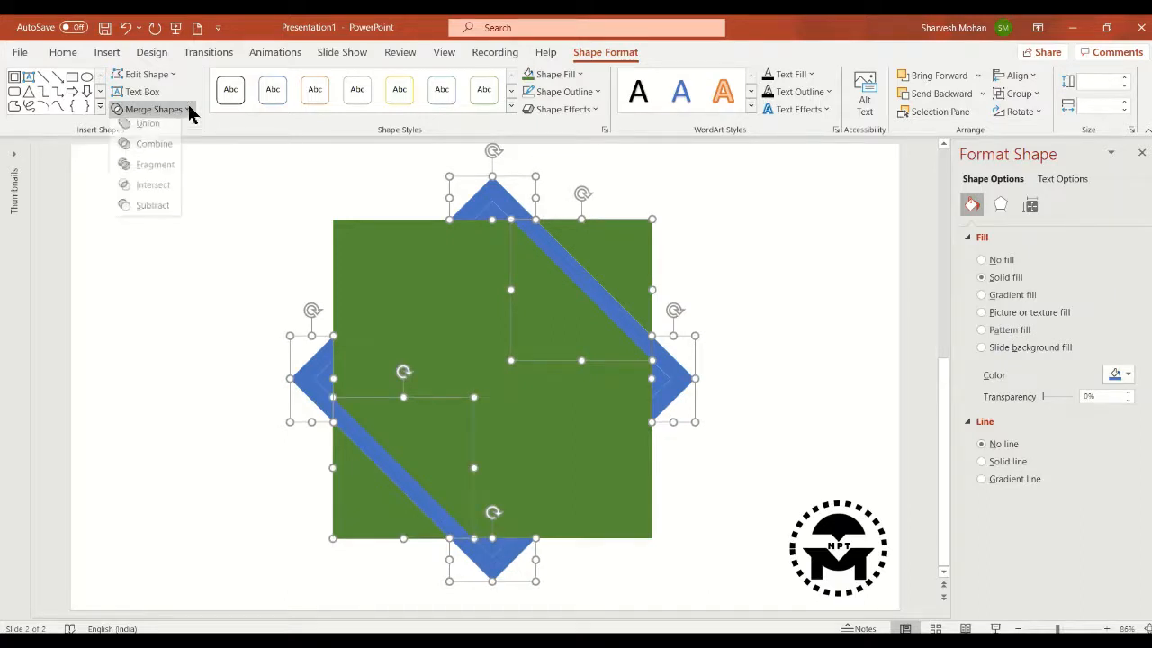
{"action": "left_click", "coordinate": [171, 151]}
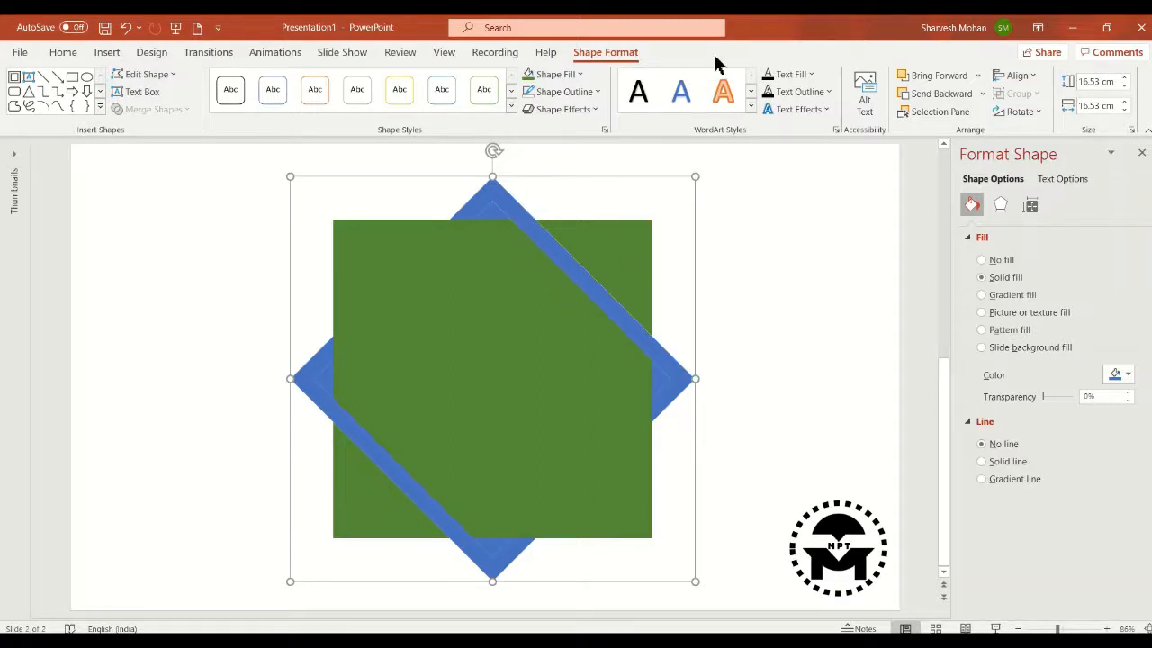
{"action": "left_click", "coordinate": [580, 74]}
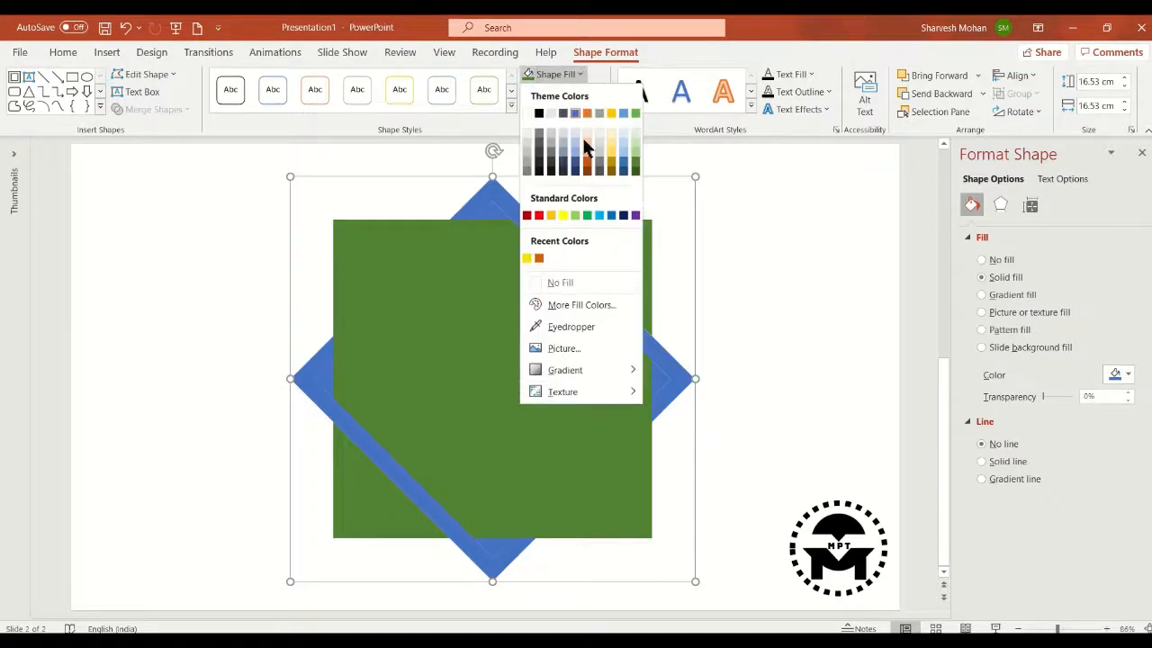
{"action": "left_click", "coordinate": [539, 215]}
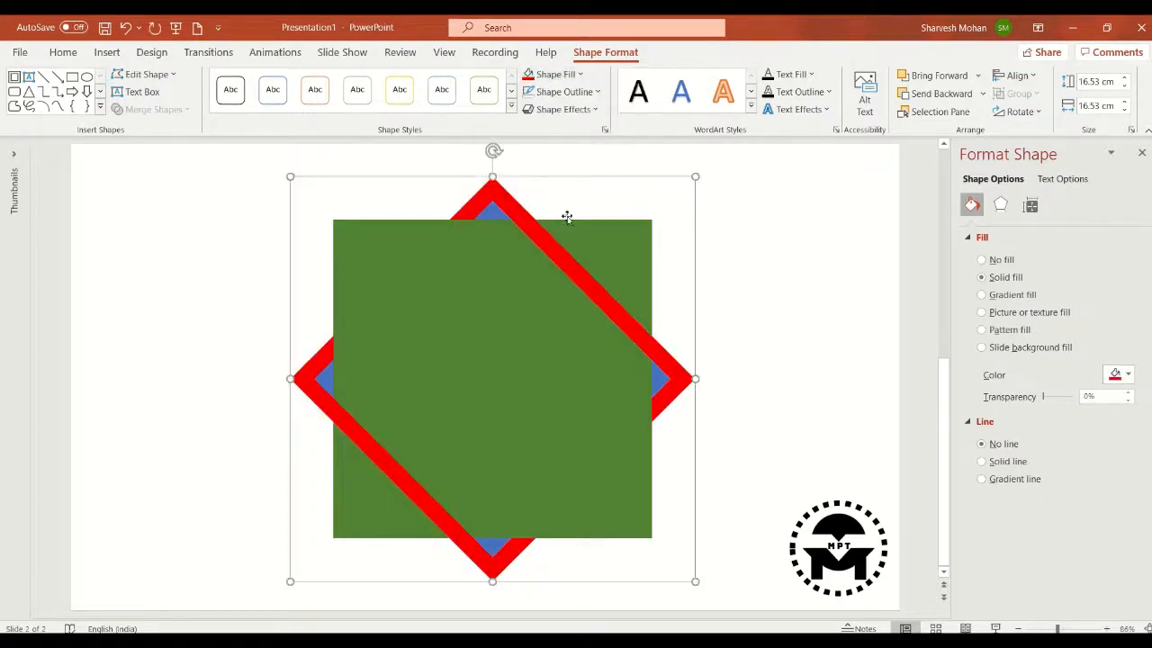
- Fill the four small blue triangles inside the red frame's corners with dark grey
{"action": "left_click", "coordinate": [659, 390]}
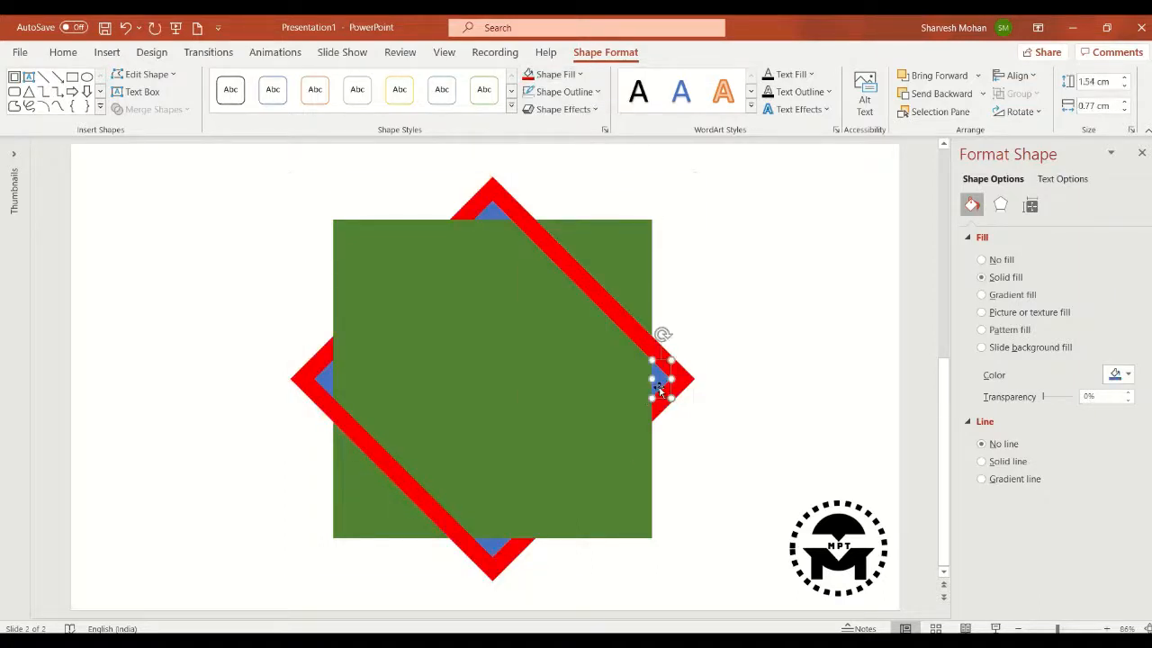
{"action": "left_click", "coordinate": [505, 216]}
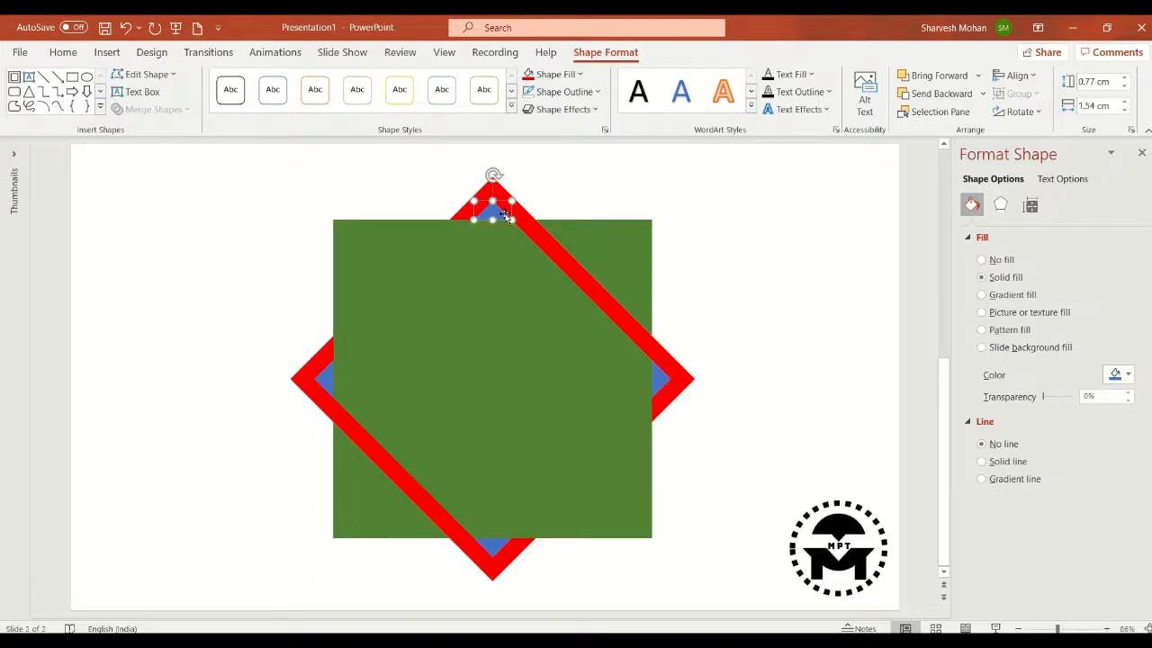
{"action": "left_click", "coordinate": [664, 387], "text": "shift"}
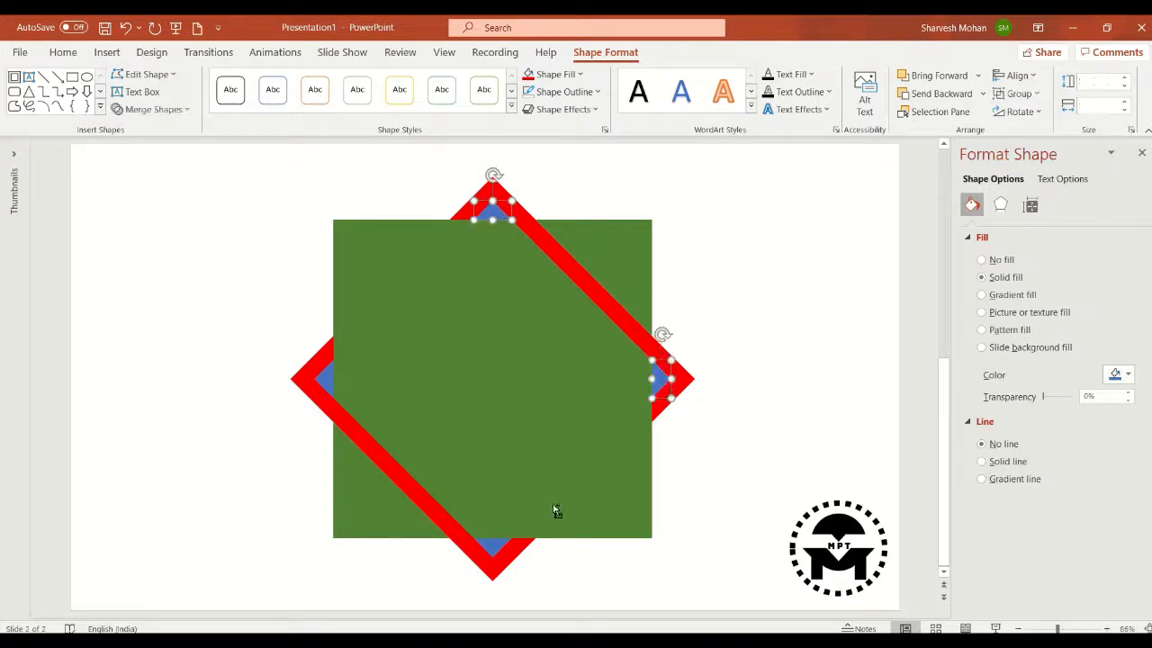
{"action": "left_click", "coordinate": [494, 541], "text": "shift"}
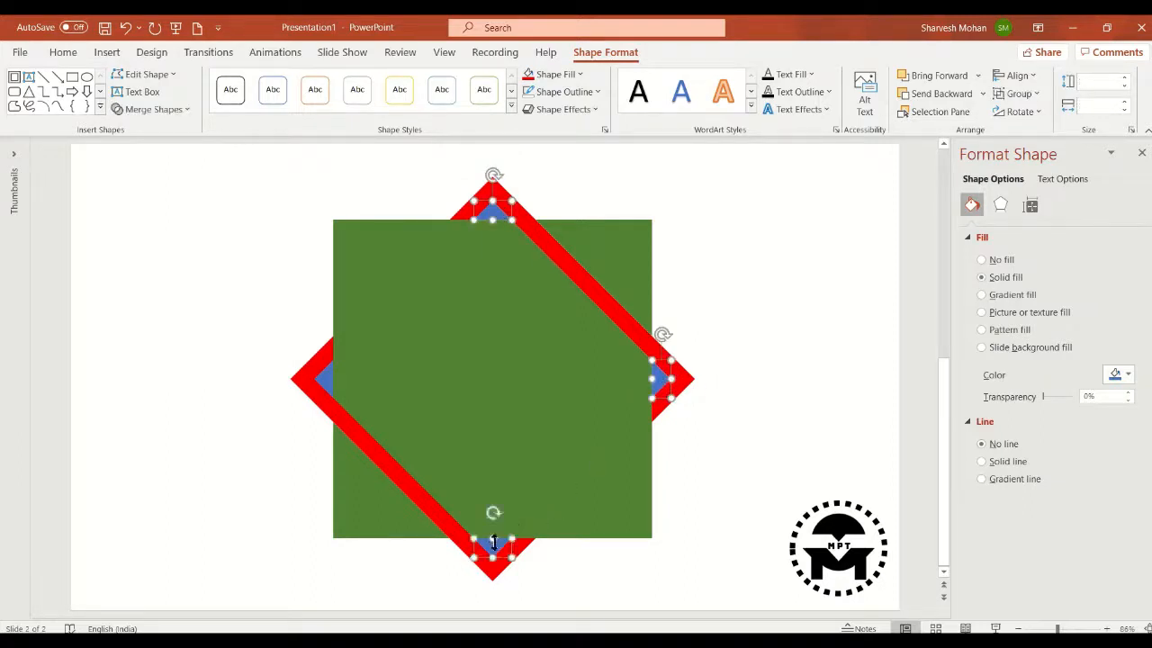
{"action": "left_click", "coordinate": [325, 378], "text": "shift"}
{"action": "left_click", "coordinate": [578, 75]}
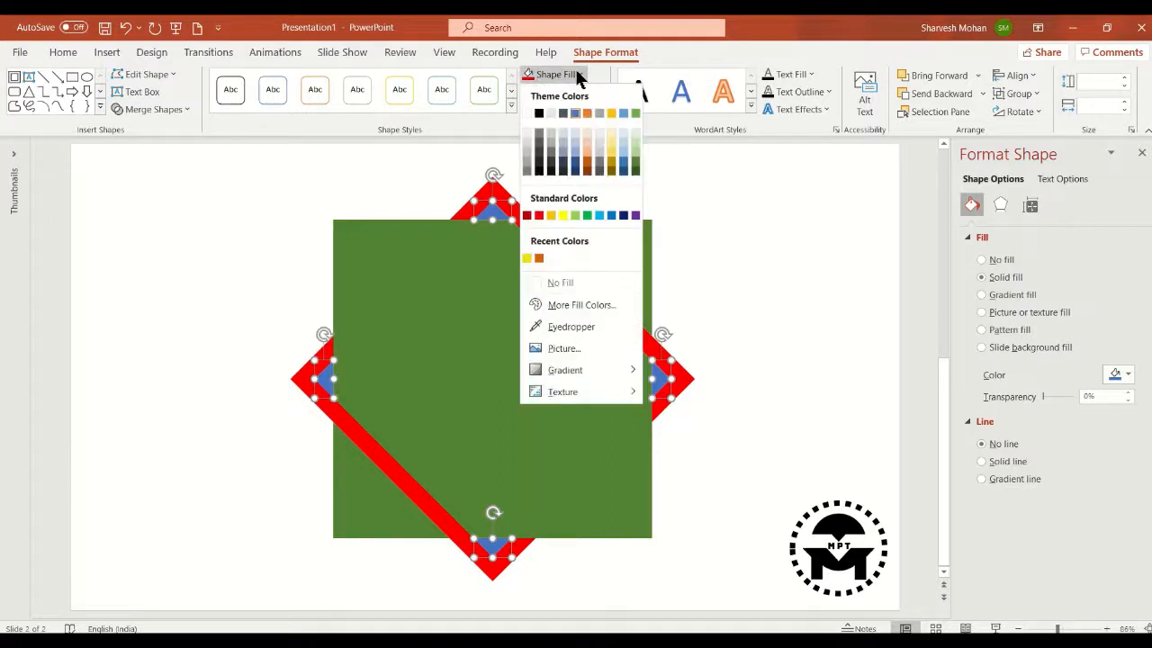
{"action": "left_click", "coordinate": [539, 143]}
{"action": "left_click", "coordinate": [837, 178]}
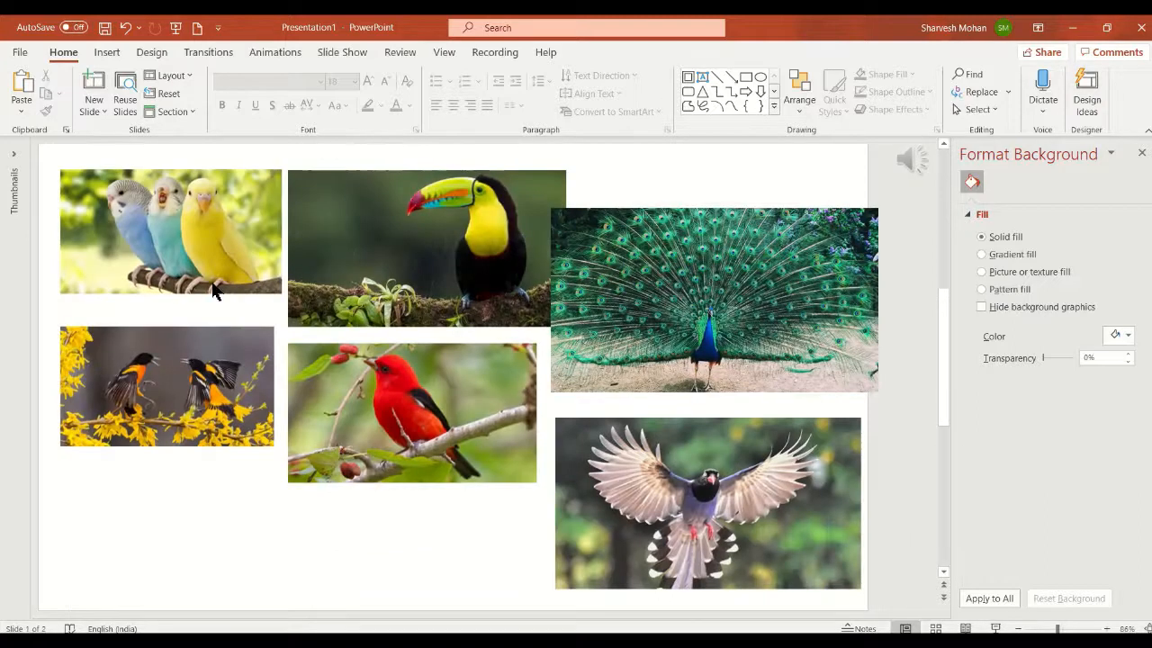
- Copy the red bird picture from slide 1 and paste it onto the graphic on slide 2
{"action": "left_click", "coordinate": [478, 413]}
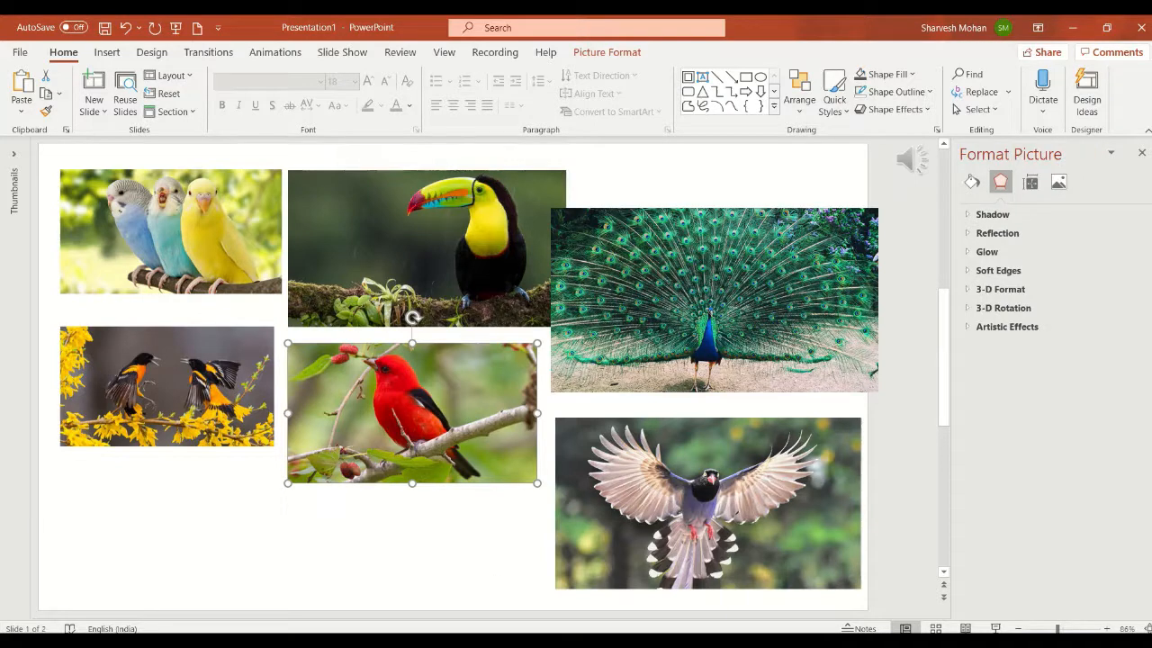
{"action": "key", "text": "ctrl+Down"}
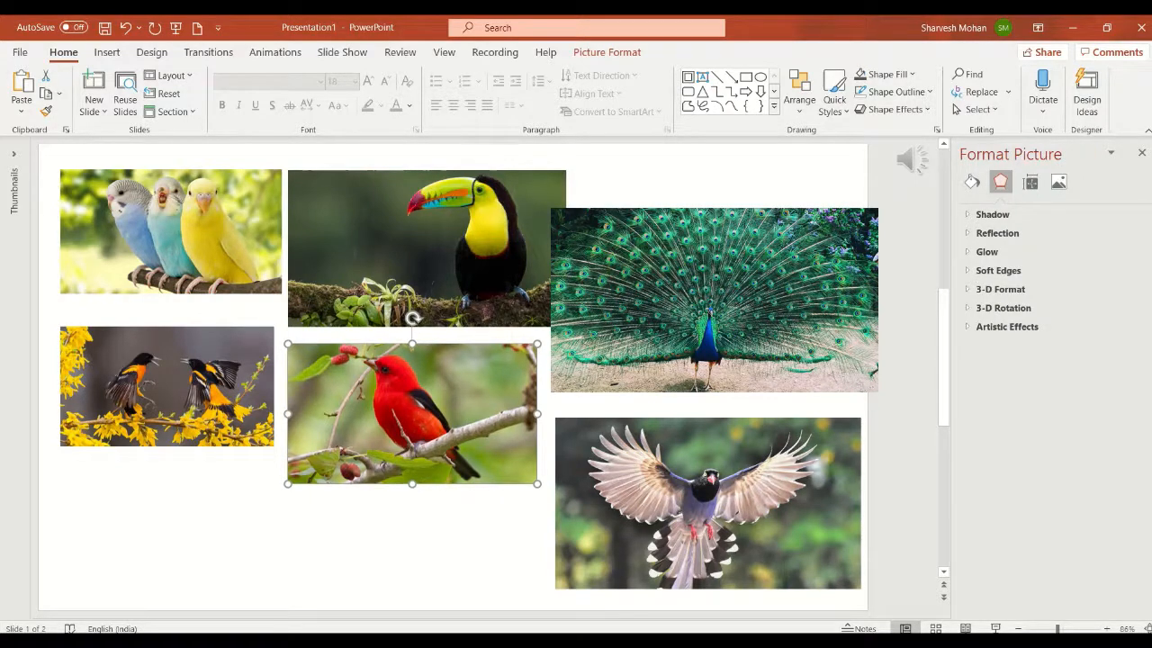
{"action": "left_click", "coordinate": [450, 586]}
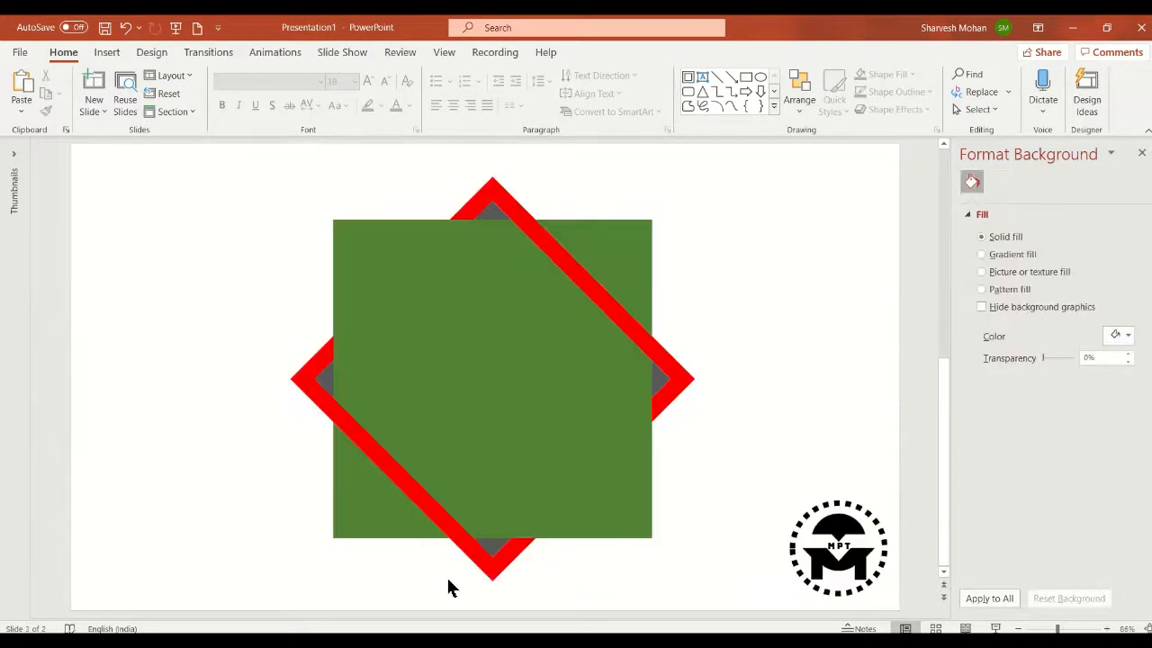
{"action": "key", "text": "ctrl+v"}
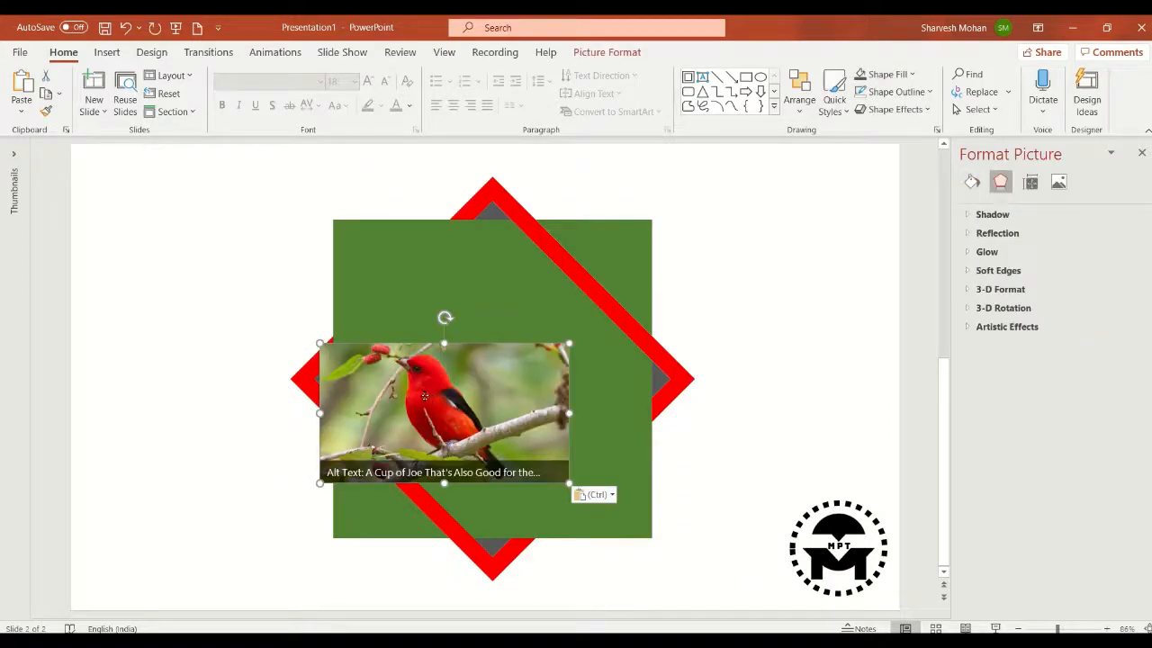
- Move the bird picture to the slide's upper-left corner and crop it to a 1:1 aspect ratio with the bird framed inside
{"action": "left_click_drag", "start_coordinate": [423, 396], "coordinate": [192, 210]}
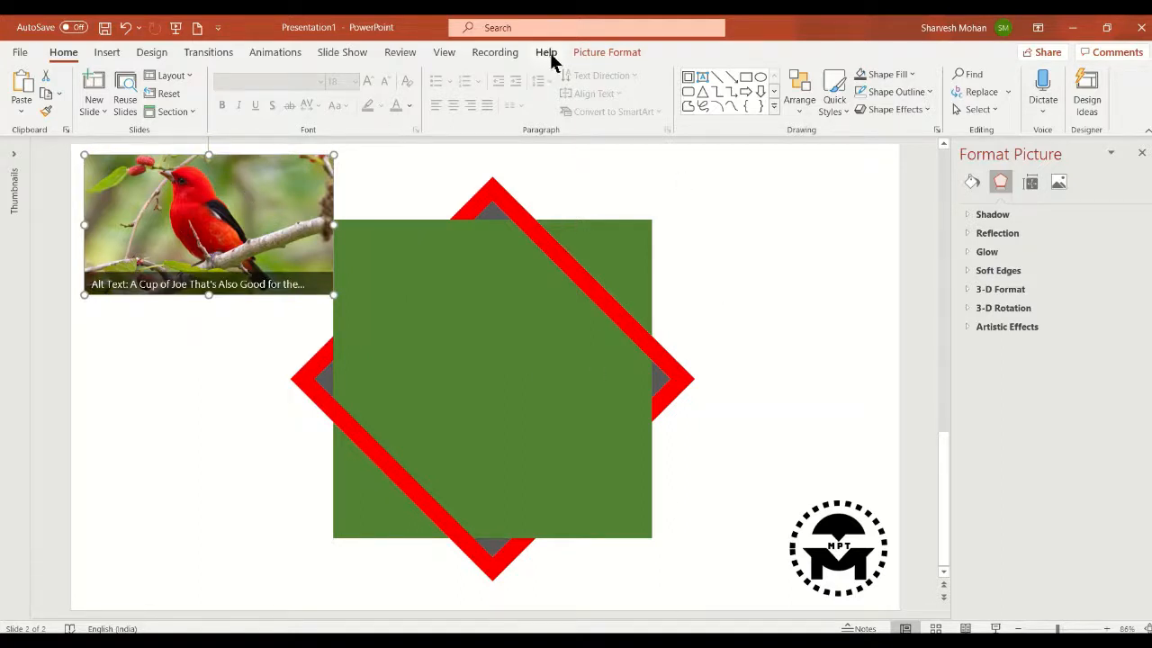
{"action": "left_click", "coordinate": [603, 54]}
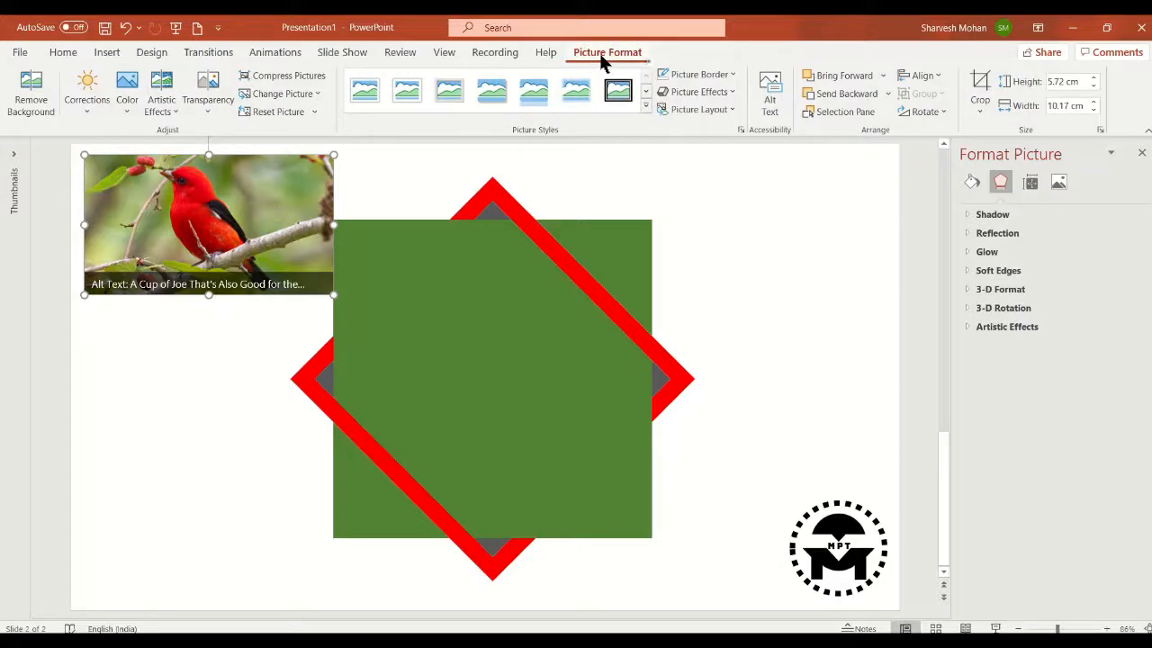
{"action": "left_click", "coordinate": [979, 119]}
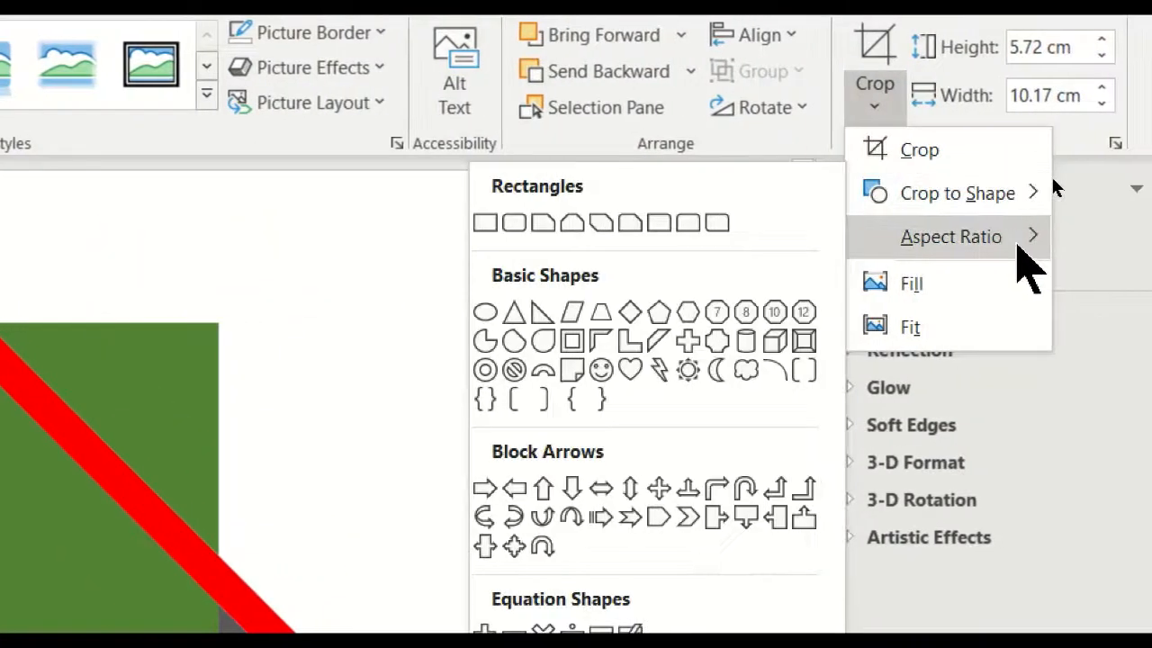
{"action": "mouse_move", "coordinate": [1044, 237]}
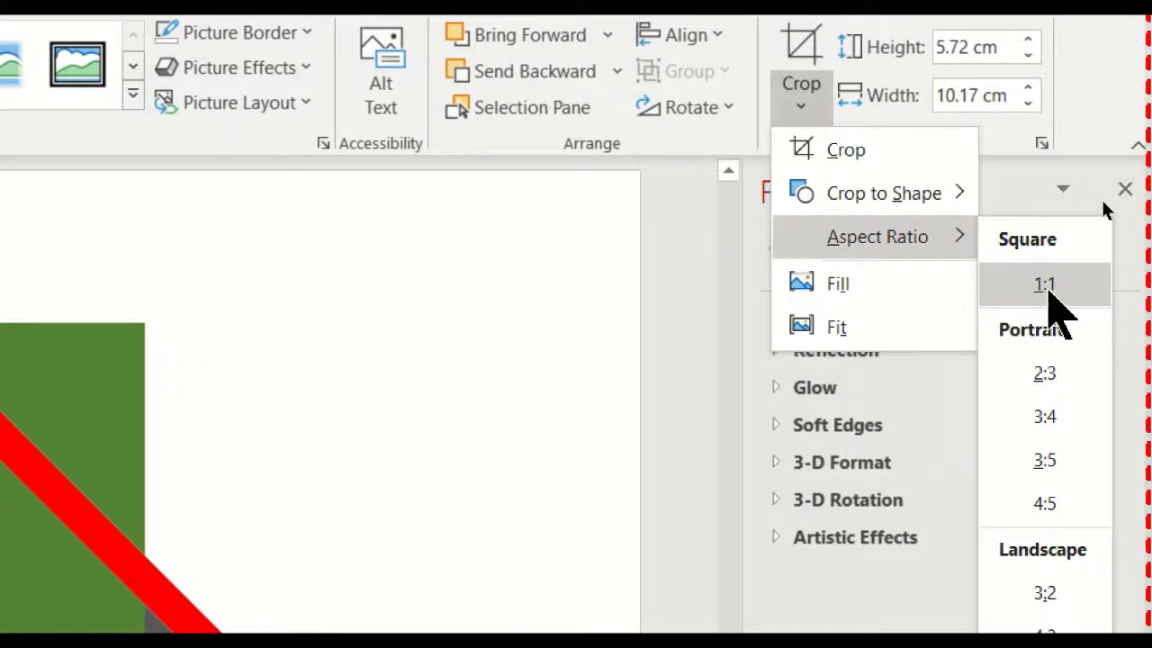
{"action": "left_click", "coordinate": [1046, 286]}
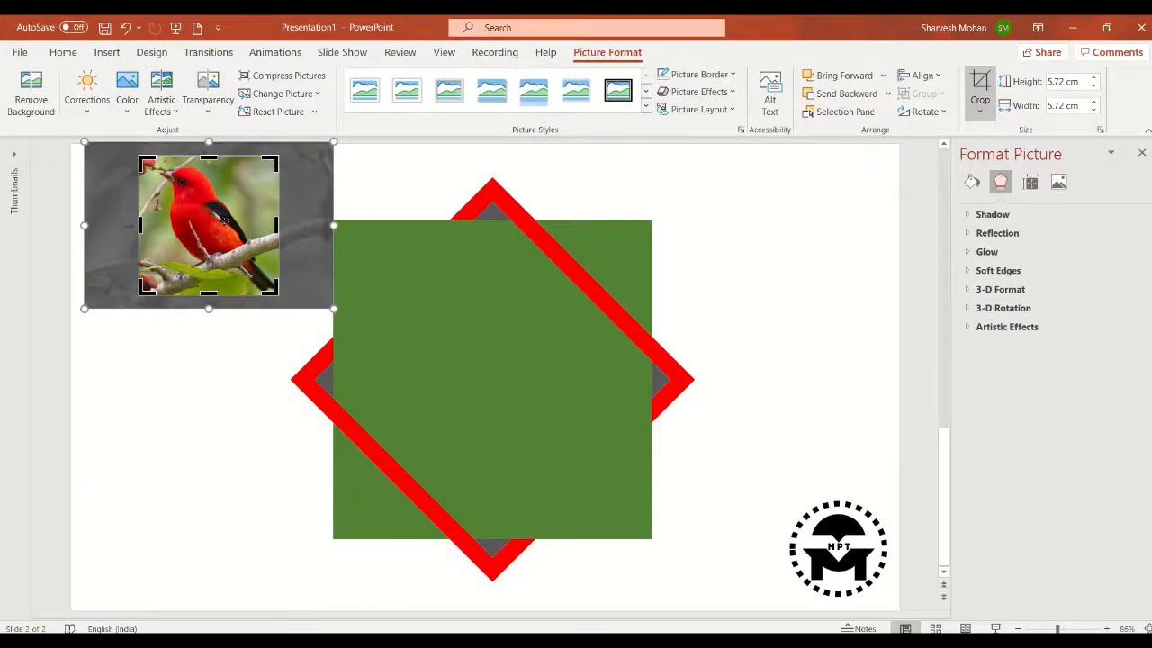
{"action": "mouse_move", "coordinate": [223, 219]}
{"action": "left_mouse_down"}
{"action": "mouse_move", "coordinate": [232, 232]}
{"action": "mouse_move", "coordinate": [223, 225]}
{"action": "left_mouse_up"}
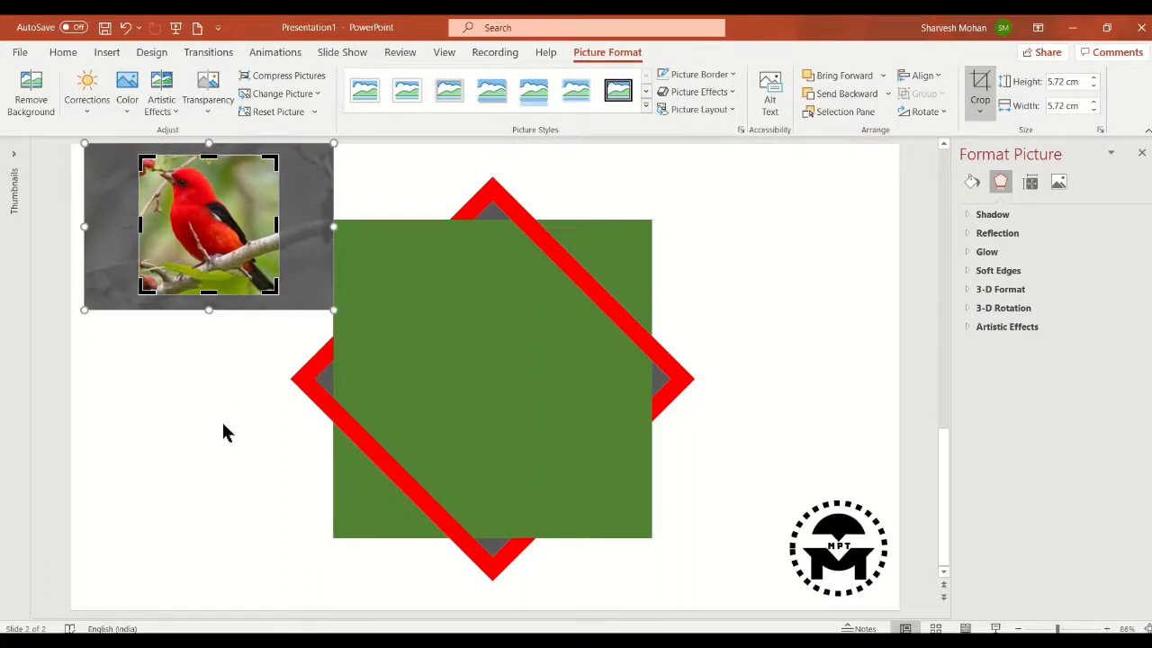
{"action": "left_click", "coordinate": [220, 455]}
- Cut the cropped bird picture from the slide and apply it from the clipboard as the green shape's picture fill
{"action": "left_click", "coordinate": [218, 219]}
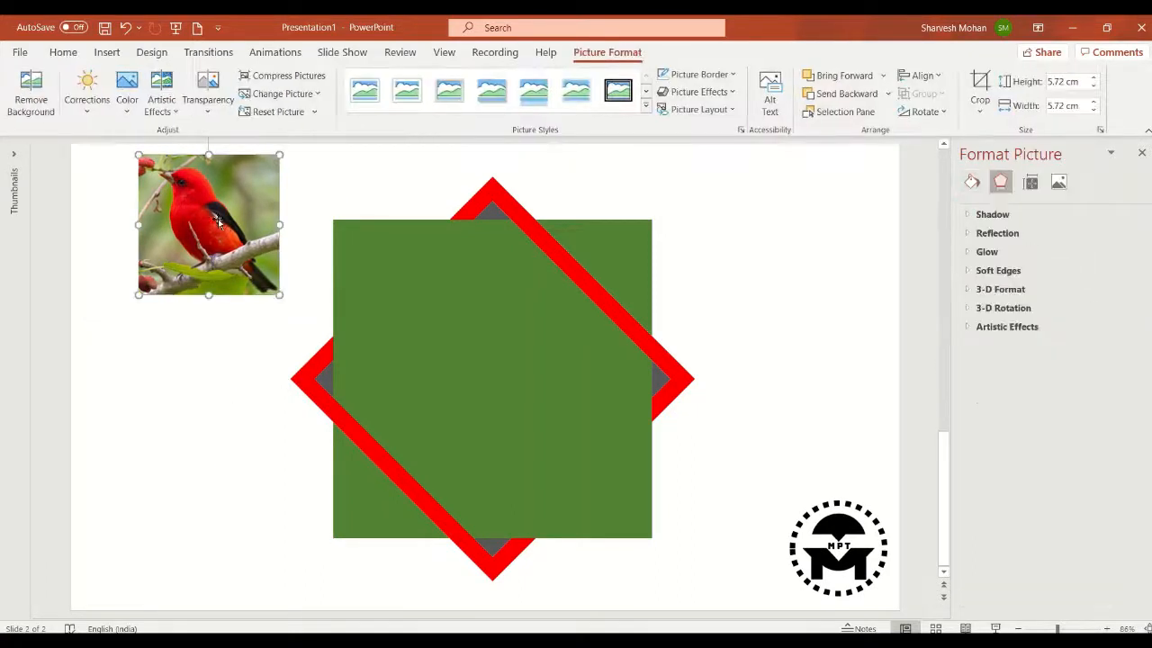
{"action": "key", "text": "Delete"}
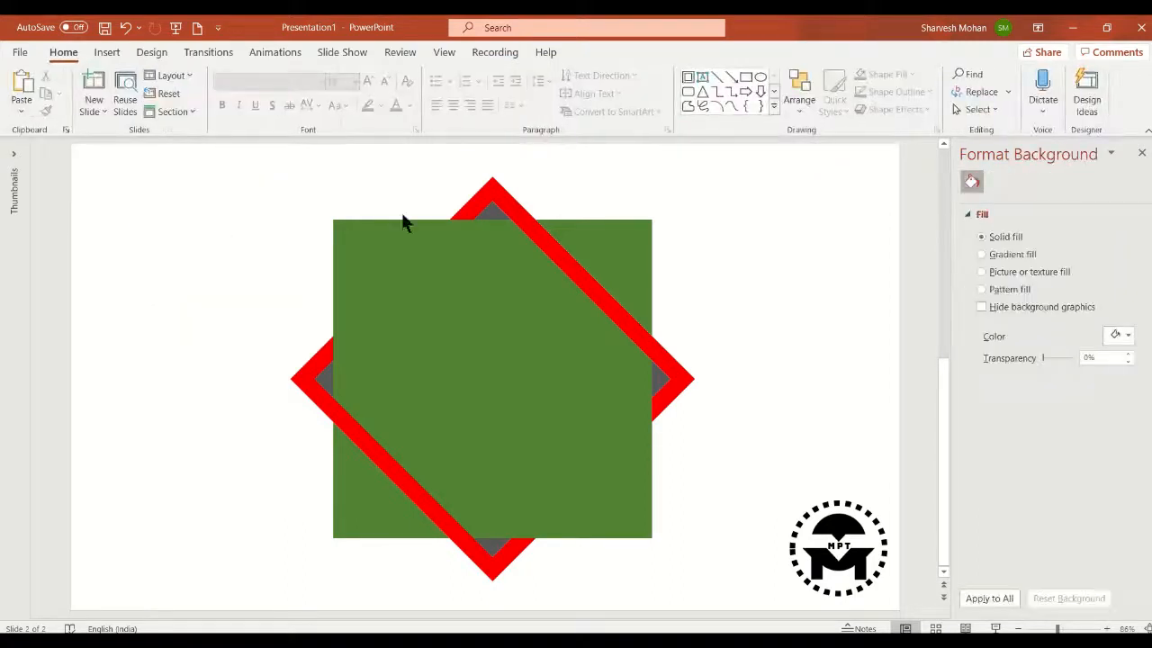
{"action": "left_click", "coordinate": [574, 339]}
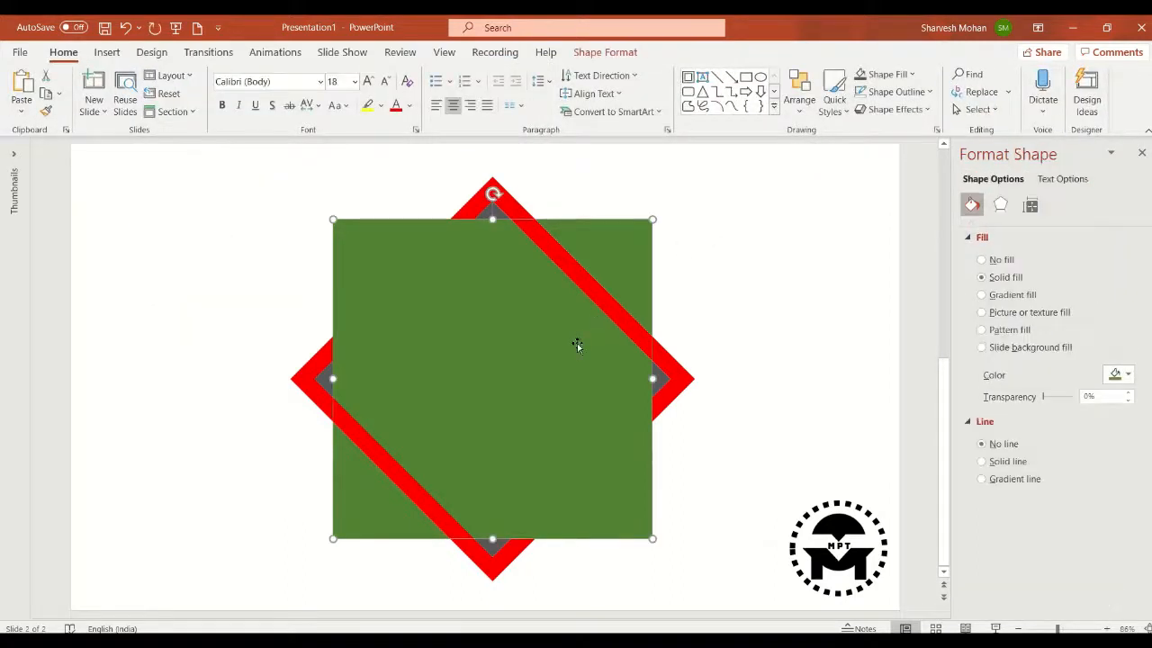
{"action": "left_click", "coordinate": [1006, 317]}
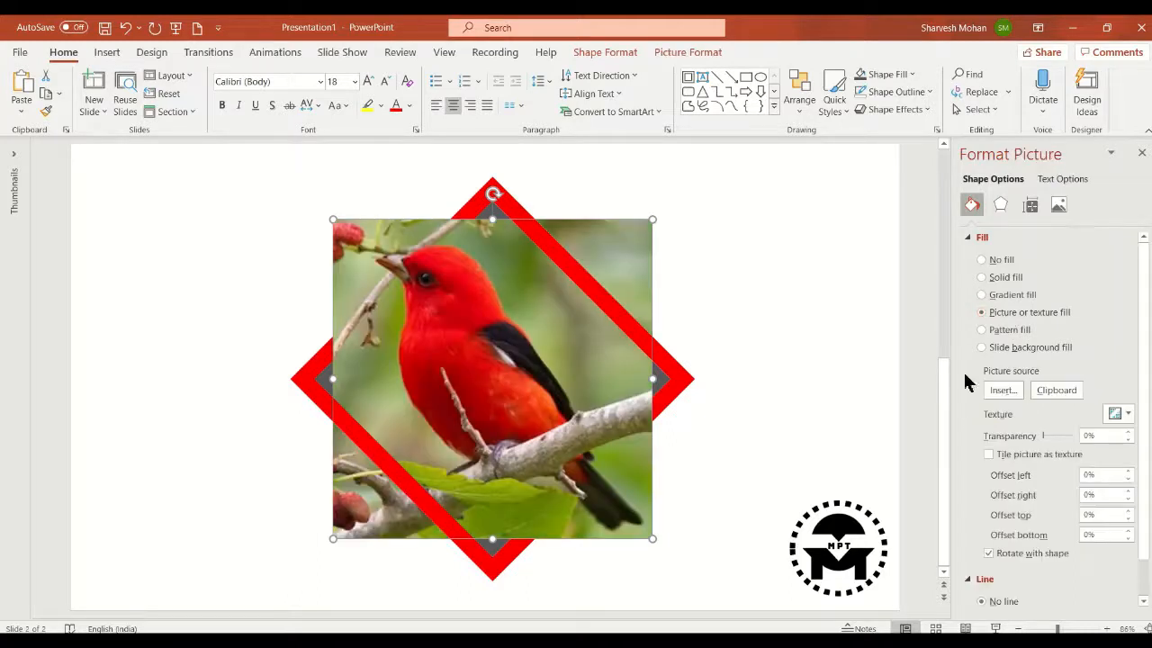
{"action": "left_click", "coordinate": [1049, 389]}
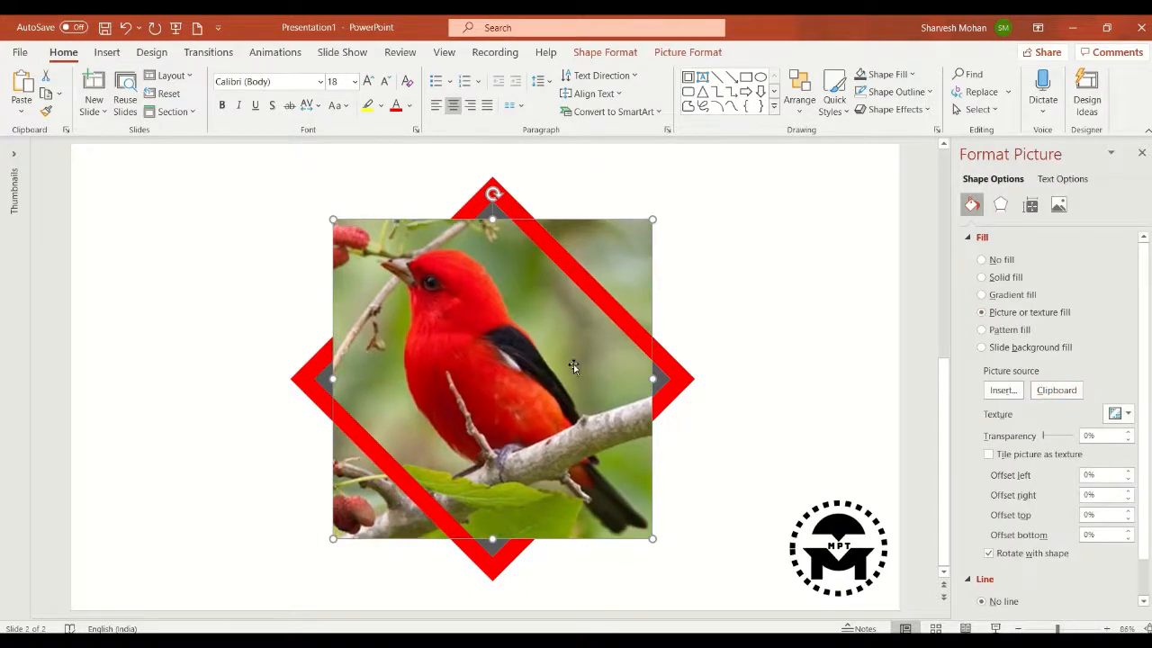
- Select all the pieces of the graphic, including the picture-filled square, red frame and dark grey triangles
{"action": "left_click", "coordinate": [821, 328]}
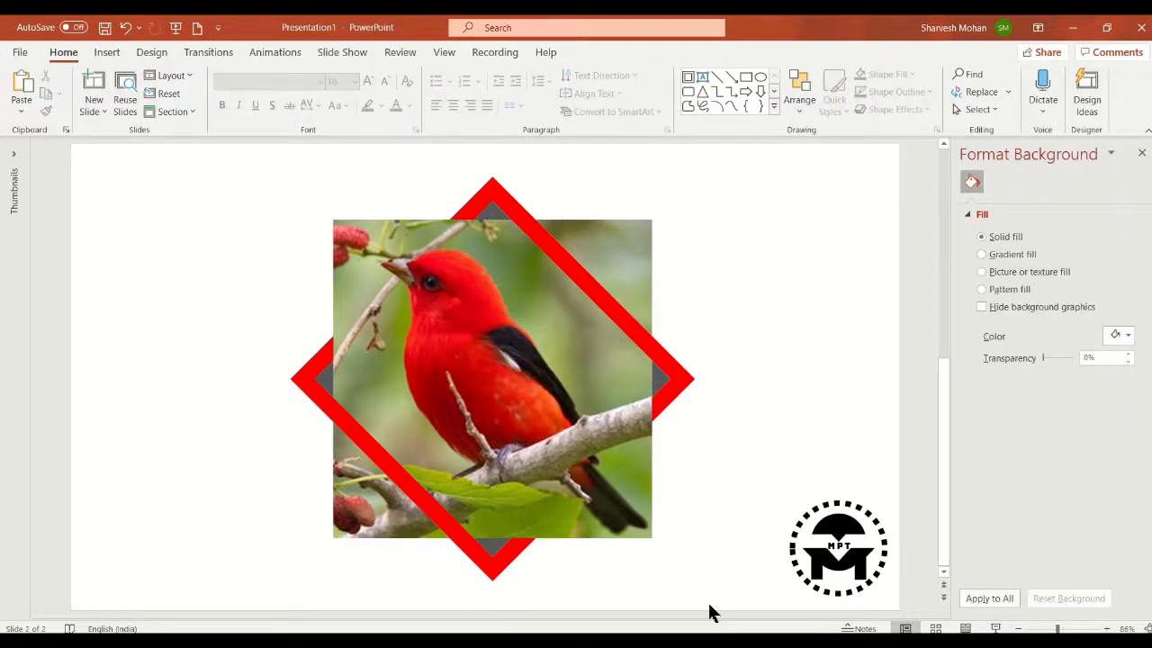
{"action": "key", "text": "ctrl+a"}
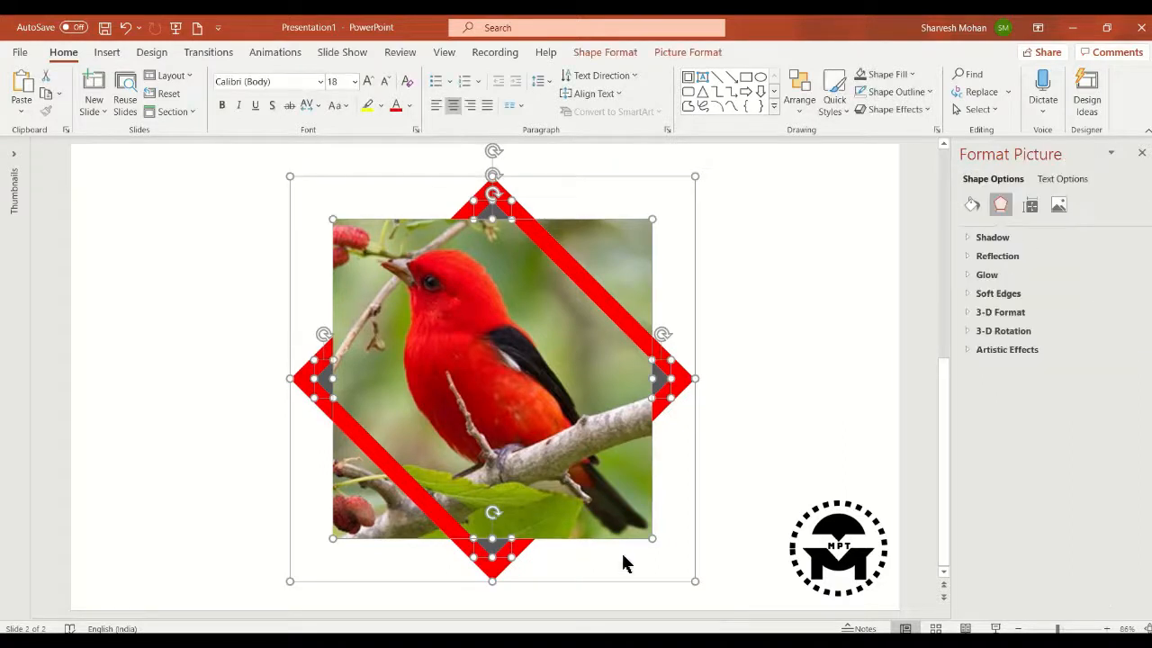